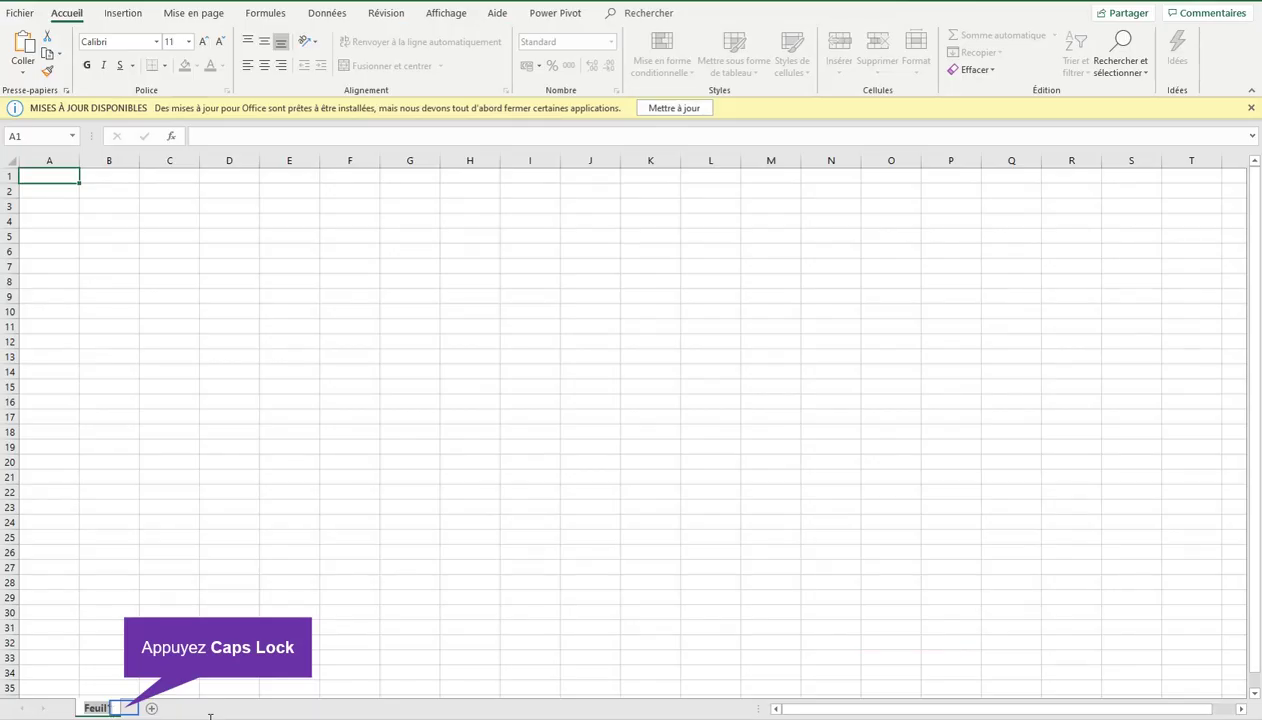
# Rename the first sheet TOURS and add a second sheet named BLOIS.
pyautogui.press('capslock')
pyautogui.write('TOURS')
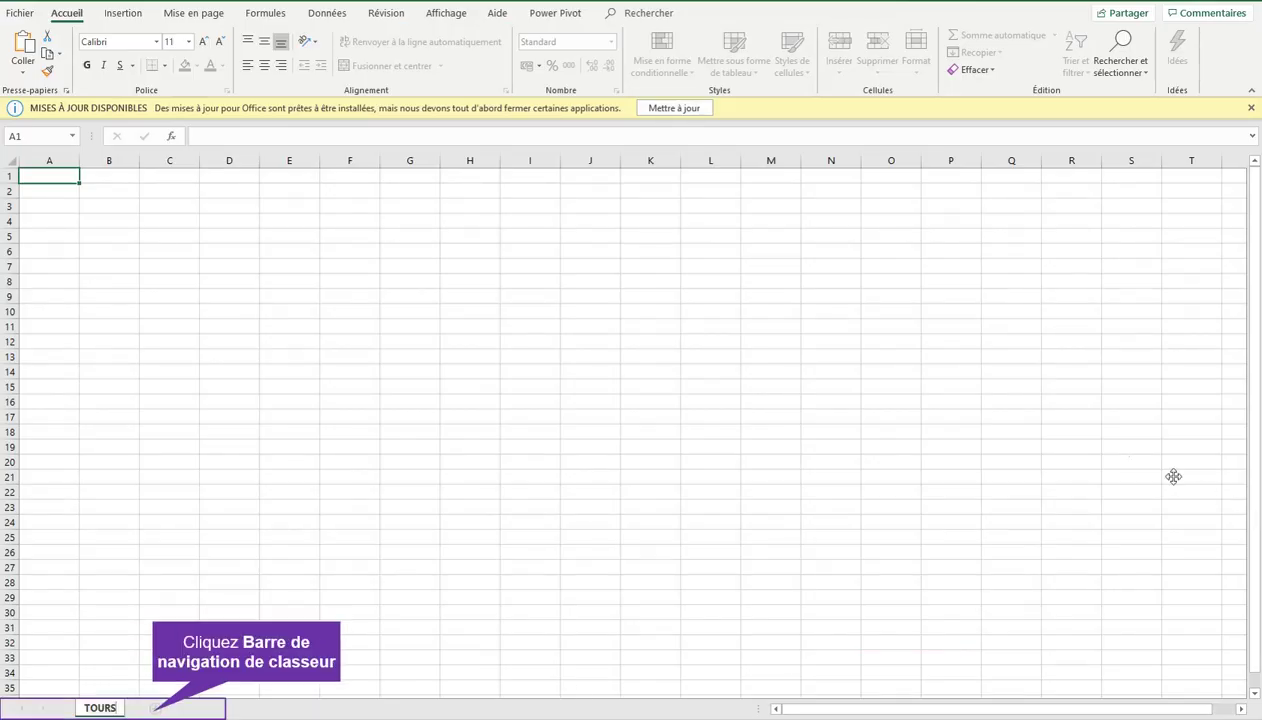
pyautogui.click(156, 708)
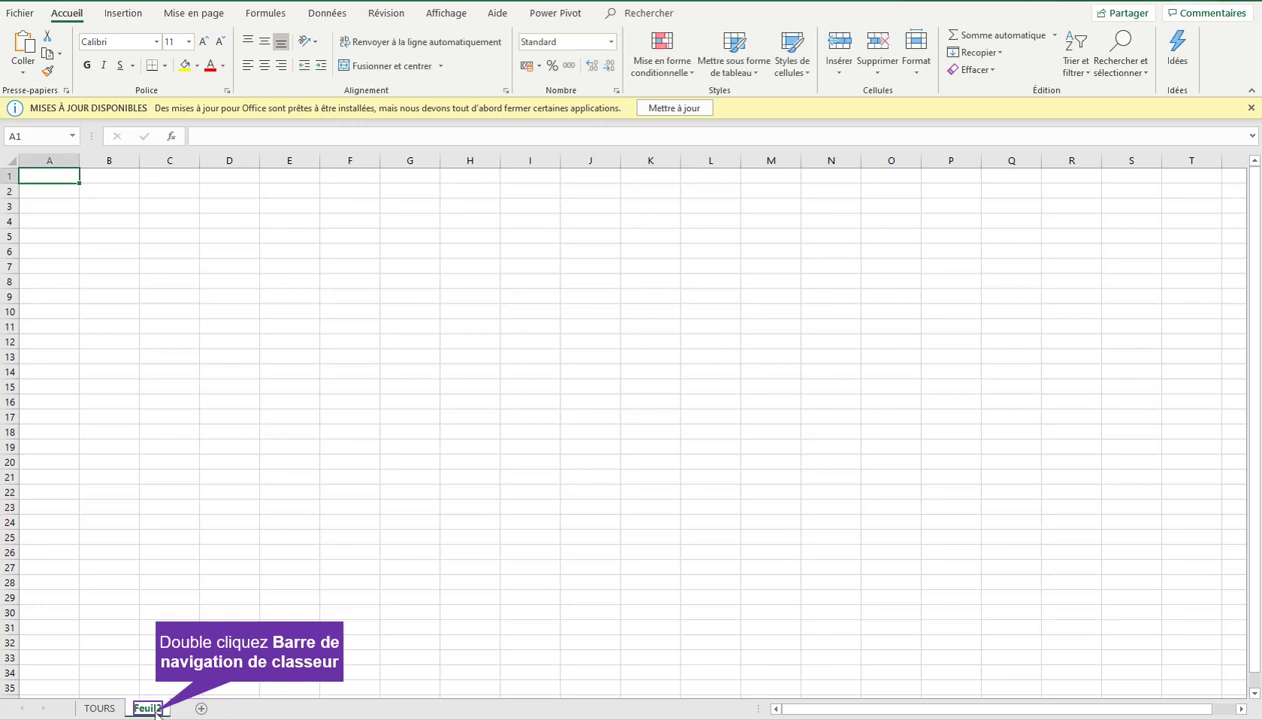
pyautogui.doubleClick(156, 708)
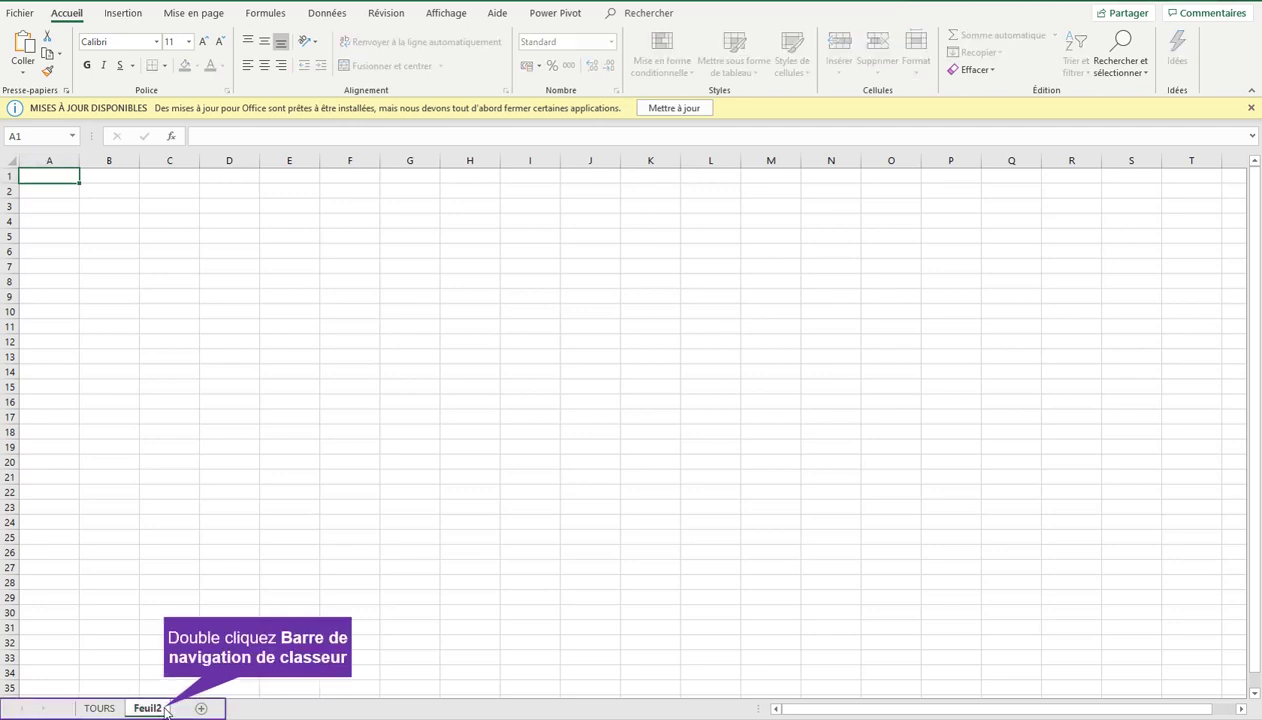
pyautogui.write('BLO')
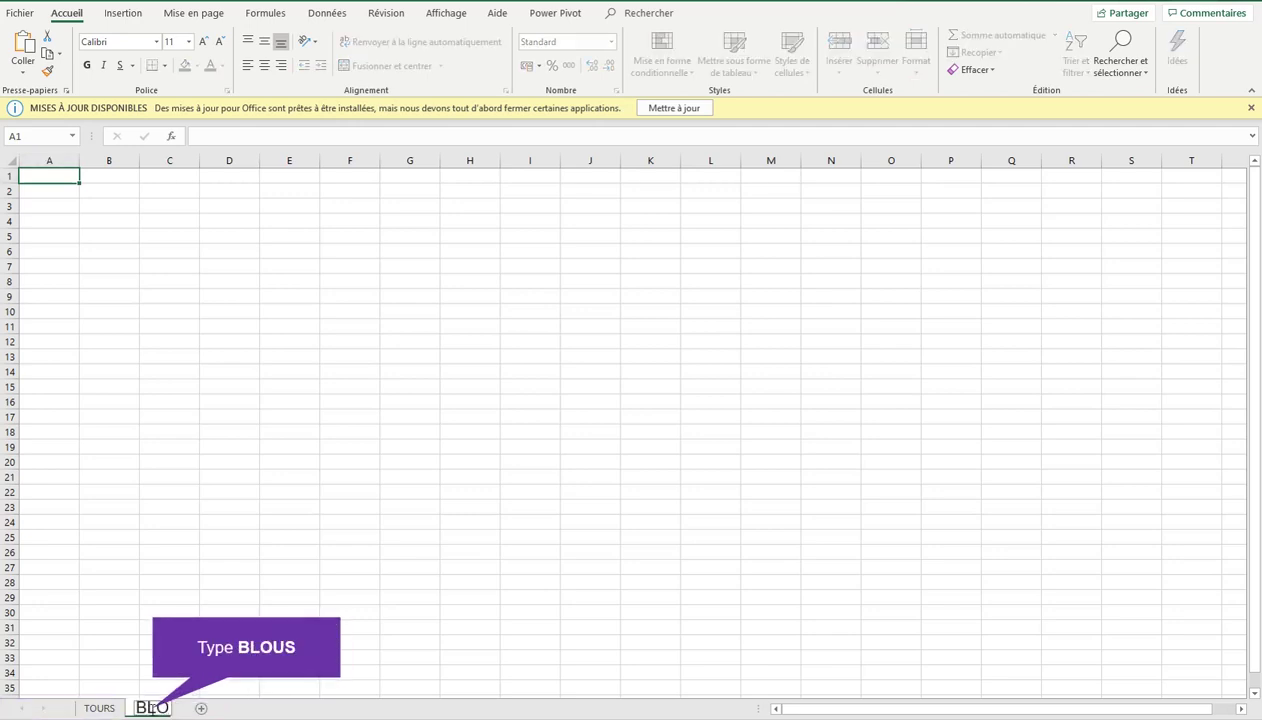
pyautogui.write('US')
pyautogui.press('BackSpace')
pyautogui.press('BackSpace')
pyautogui.write('IS')
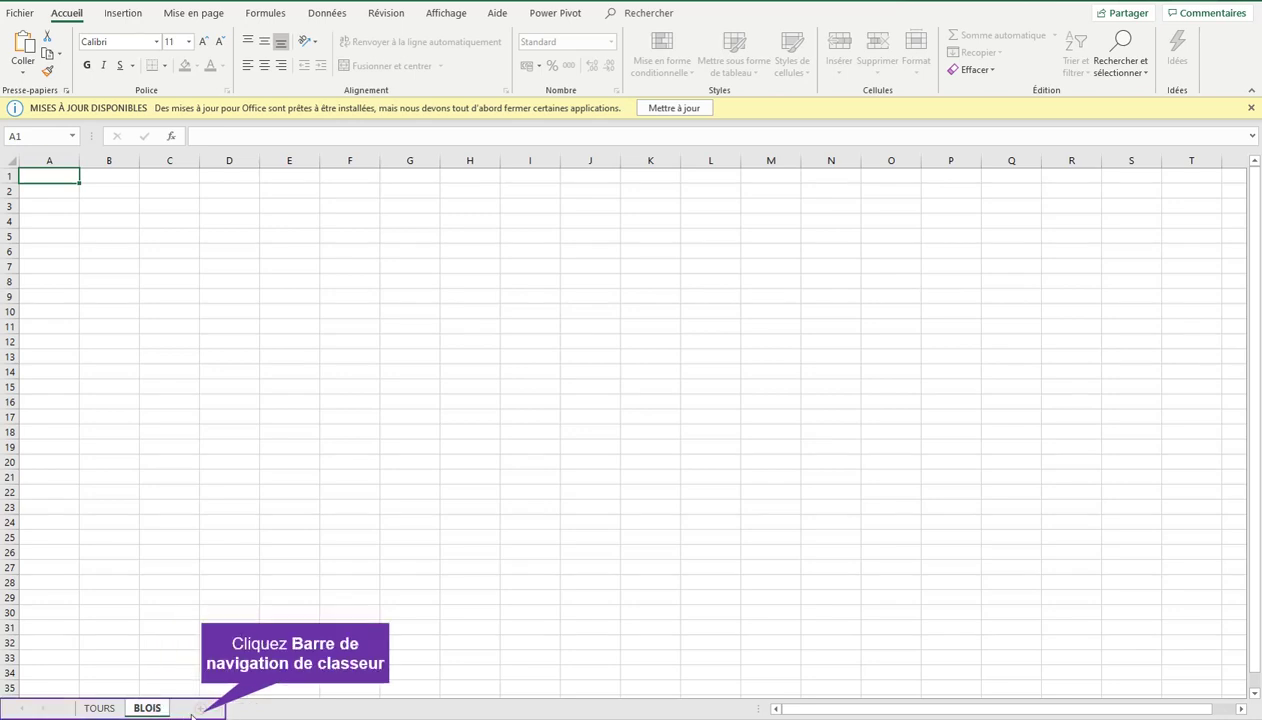
# Add a third sheet to the workbook and name it ORELANS.
pyautogui.click(199, 709)
pyautogui.write('O')
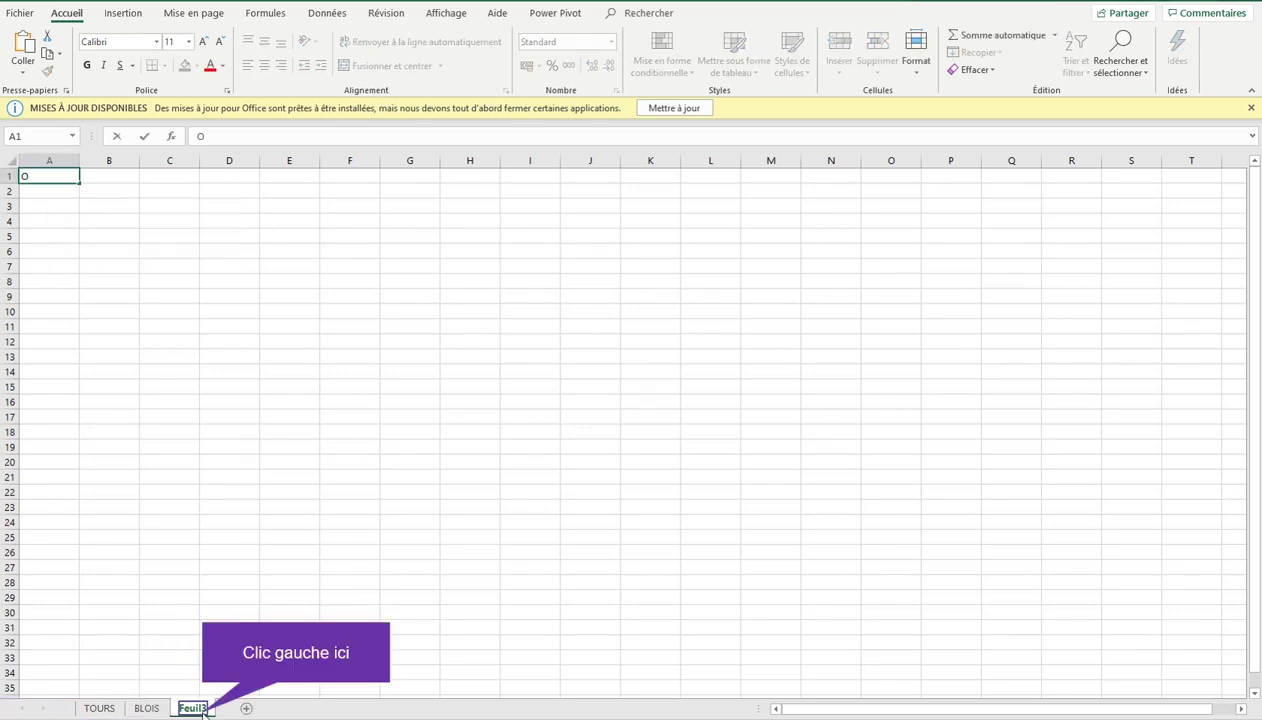
pyautogui.doubleClick(202, 709)
pyautogui.write('ORELA')
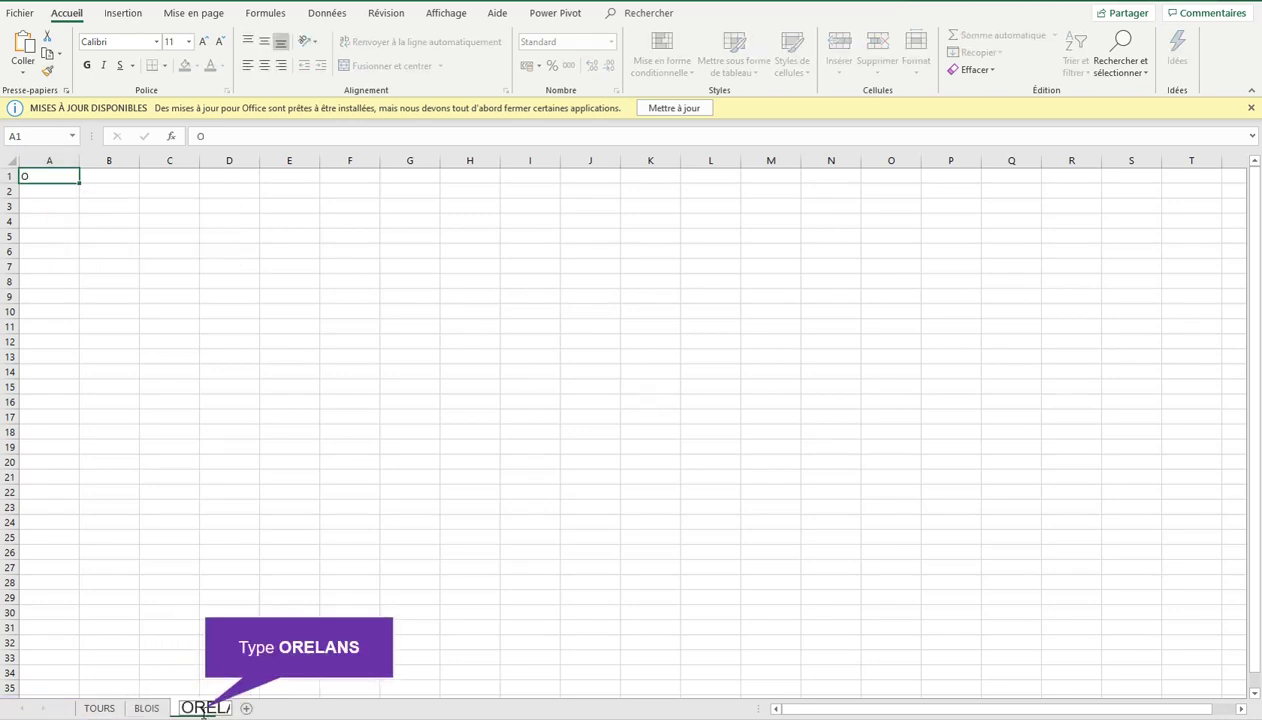
pyautogui.write('NS')
pyautogui.press('Return')
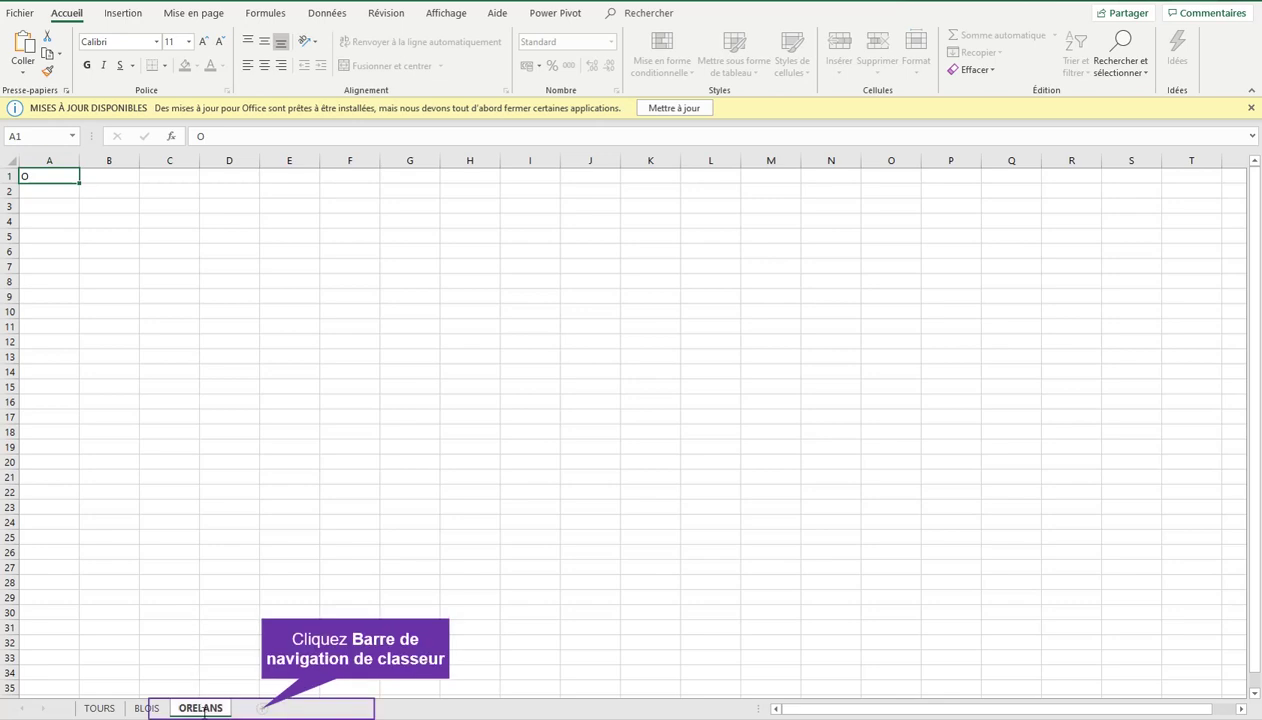
# Add a fourth sheet to the workbook and name it LIMOGES.
pyautogui.click(263, 708)
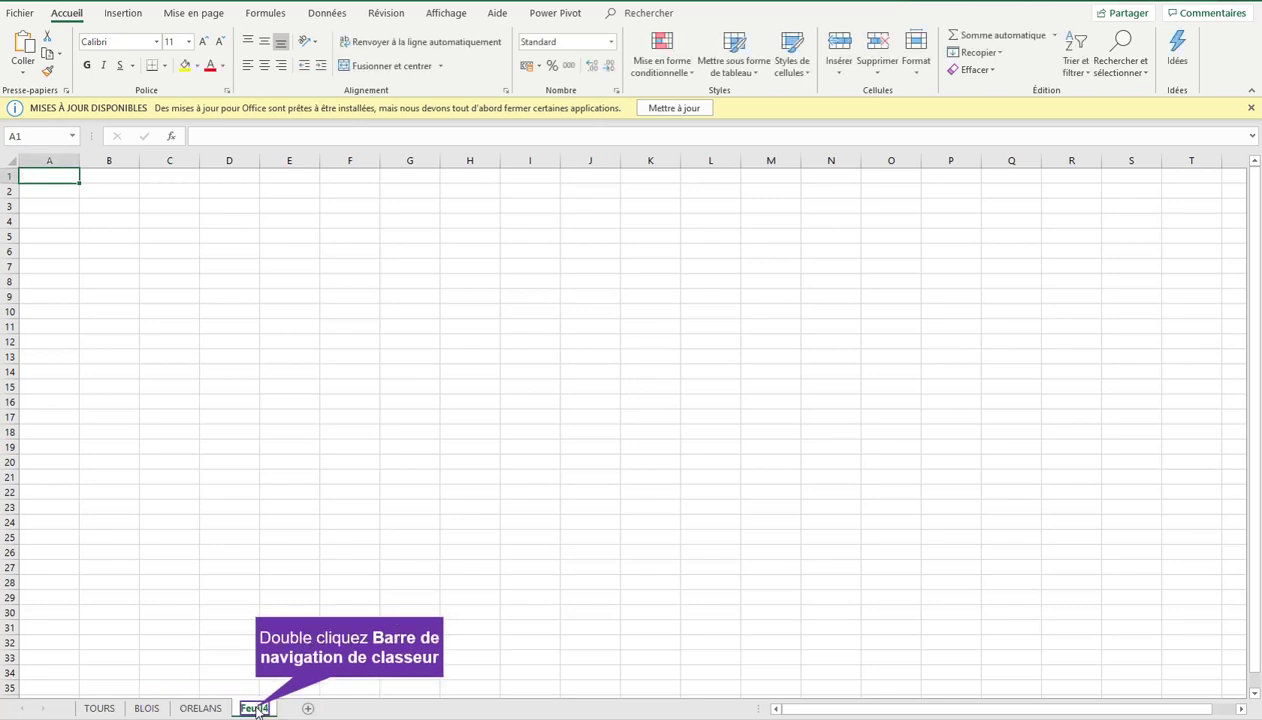
pyautogui.doubleClick(256, 708)
pyautogui.write('LIMI')
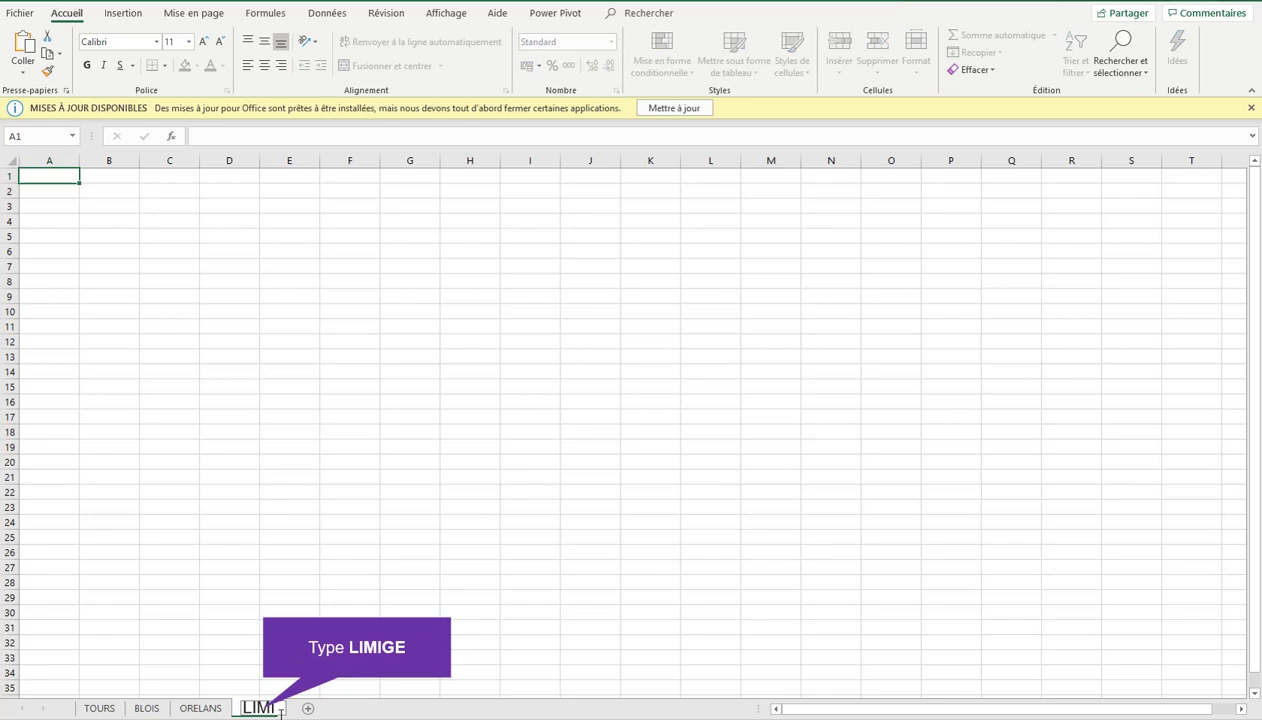
pyautogui.write('GE')
pyautogui.press('BackSpace')
pyautogui.press('BackSpace')
pyautogui.press('BackSpace')
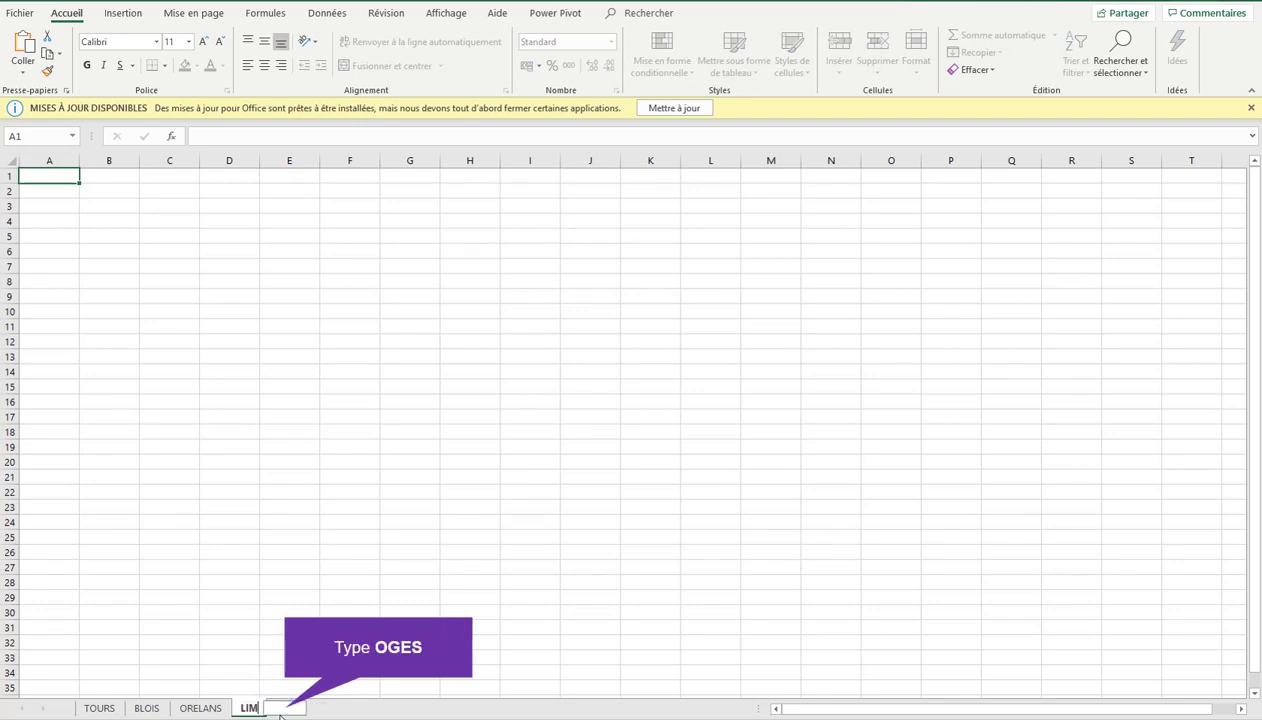
pyautogui.write('OGES')
pyautogui.click(169, 582)
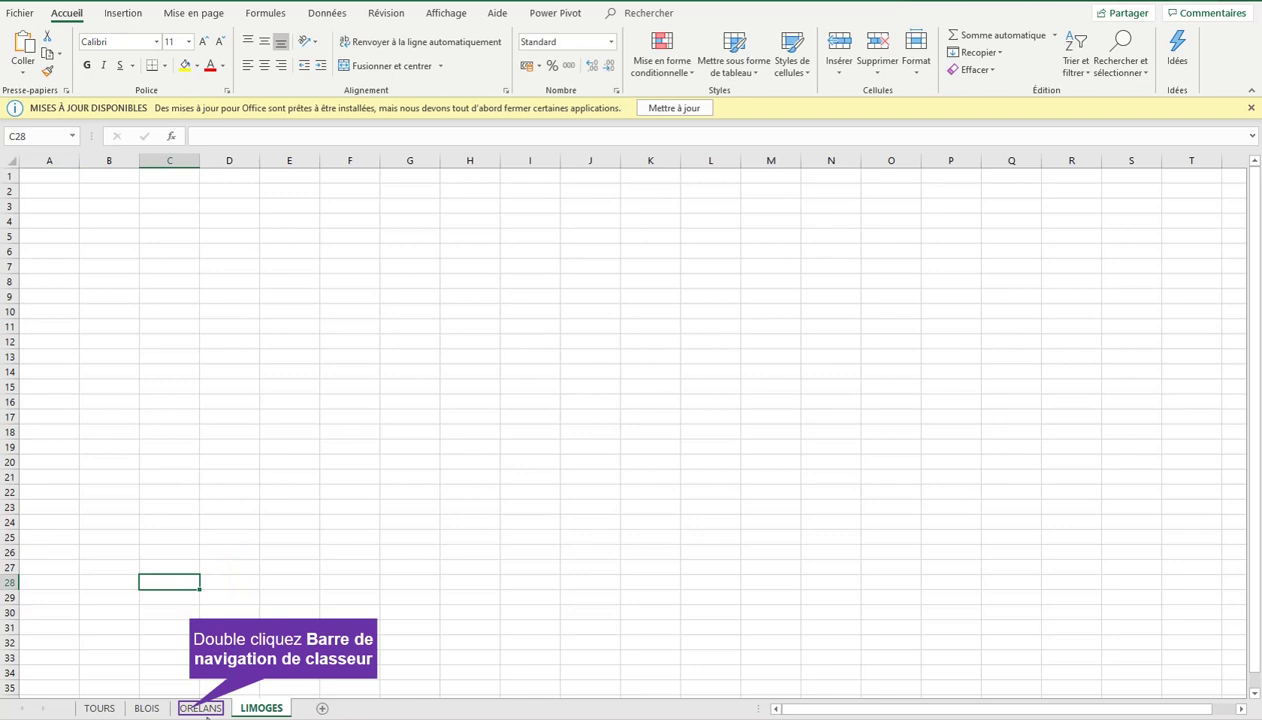
# Correct the third sheet's name to ORLEANS and clear the stray letter O from its cell A1.
pyautogui.doubleClick(191, 708)
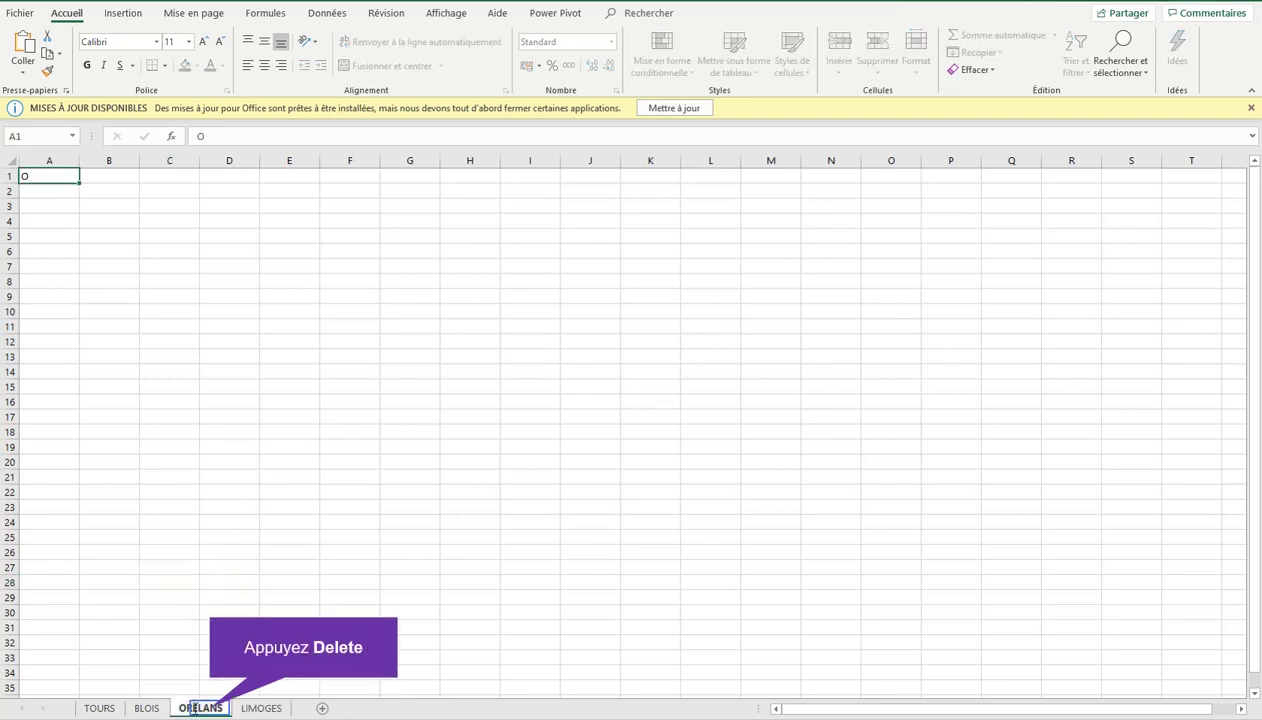
pyautogui.press('Delete')
pyautogui.press('Right')
pyautogui.write('E')
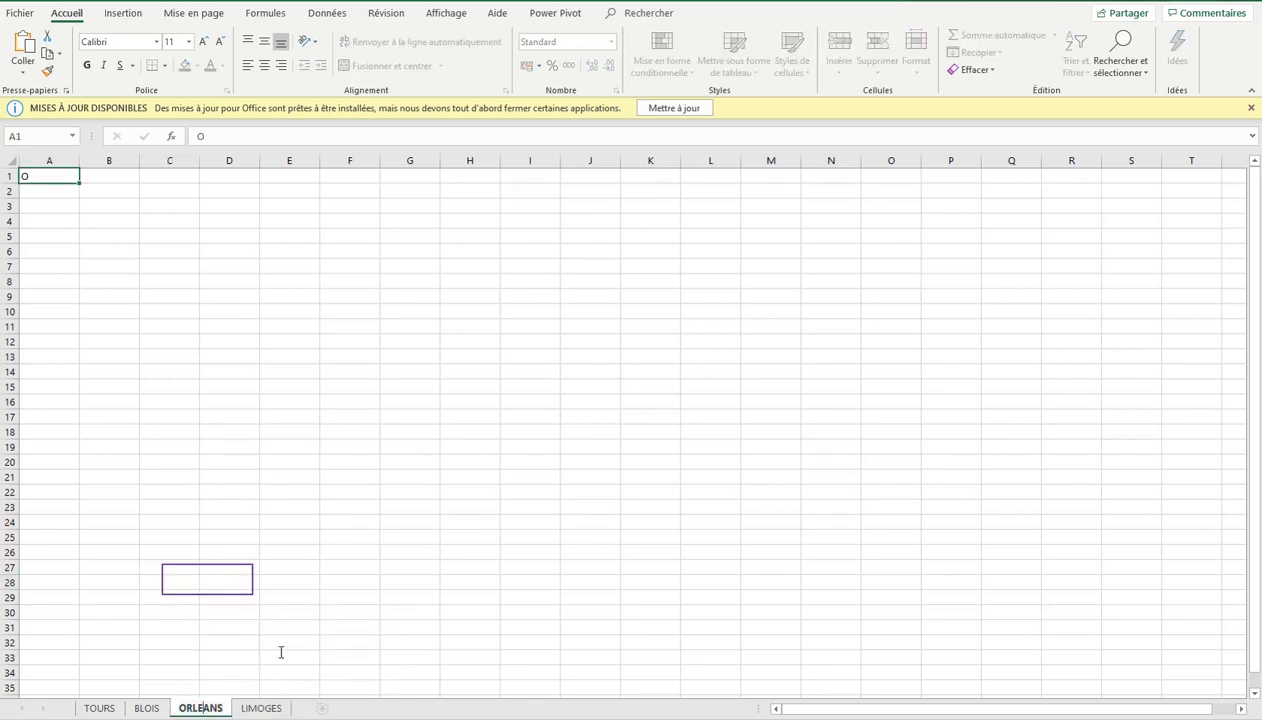
pyautogui.moveTo(220, 582); pyautogui.dragTo(220, 565)
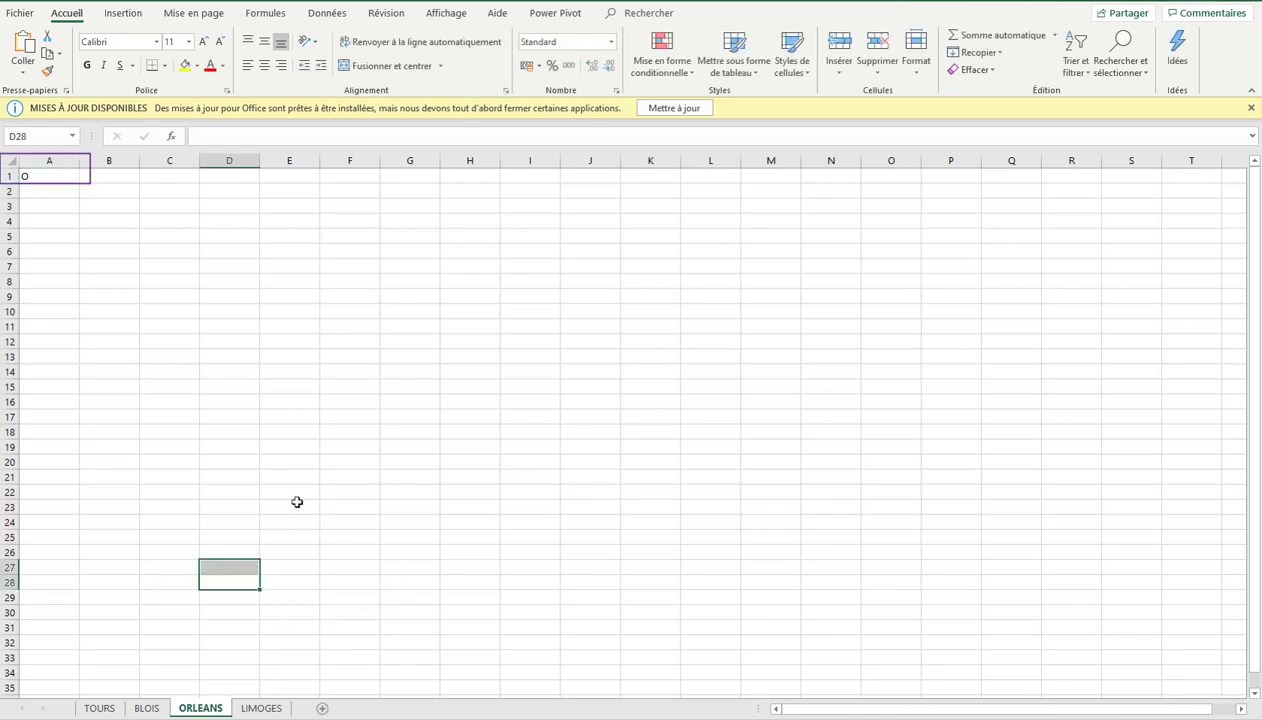
pyautogui.click(56, 172)
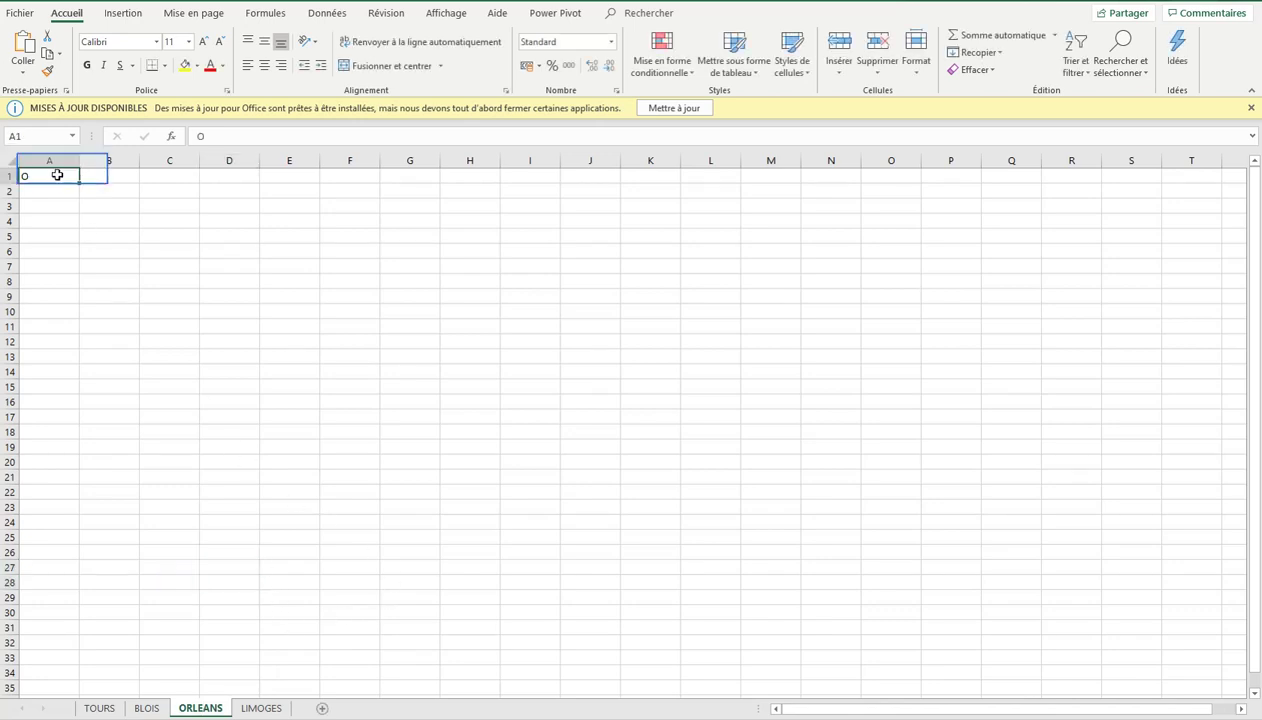
pyautogui.click(192, 535)
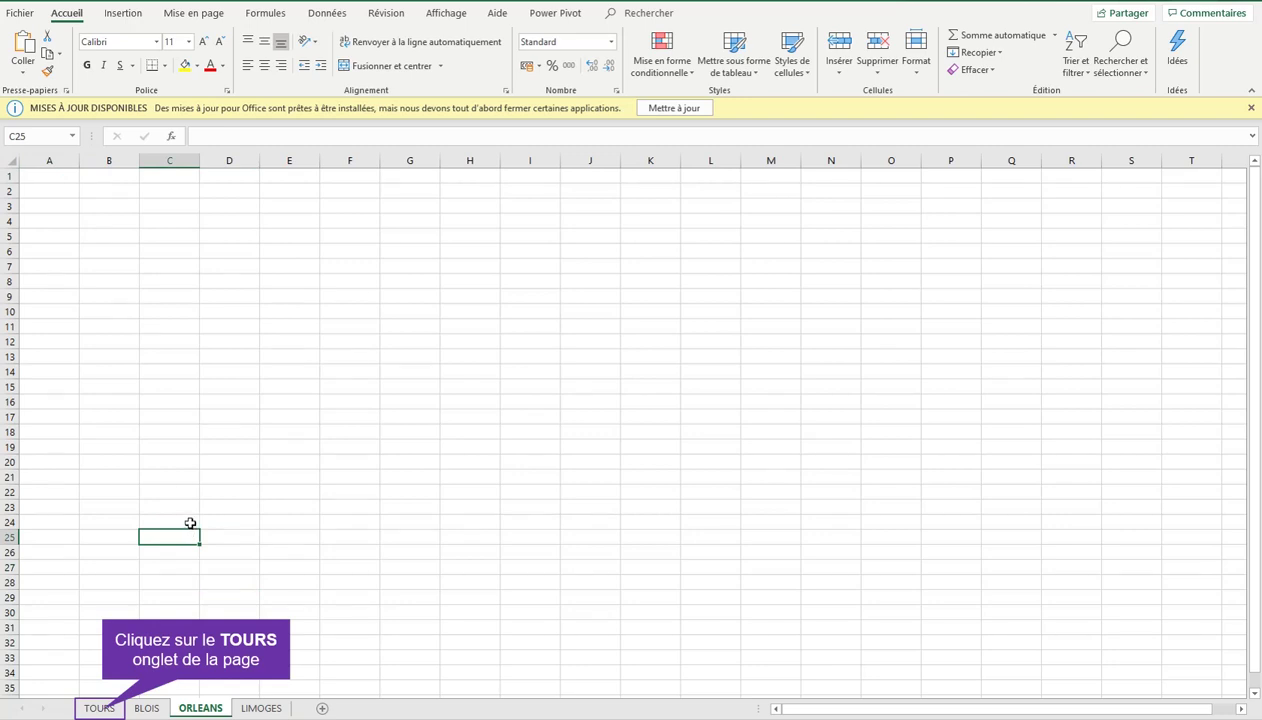
# Group the sheets TOURS, BLOIS, ORLEANS and LIMOGES so that they can be edited together.
pyautogui.click(100, 704)
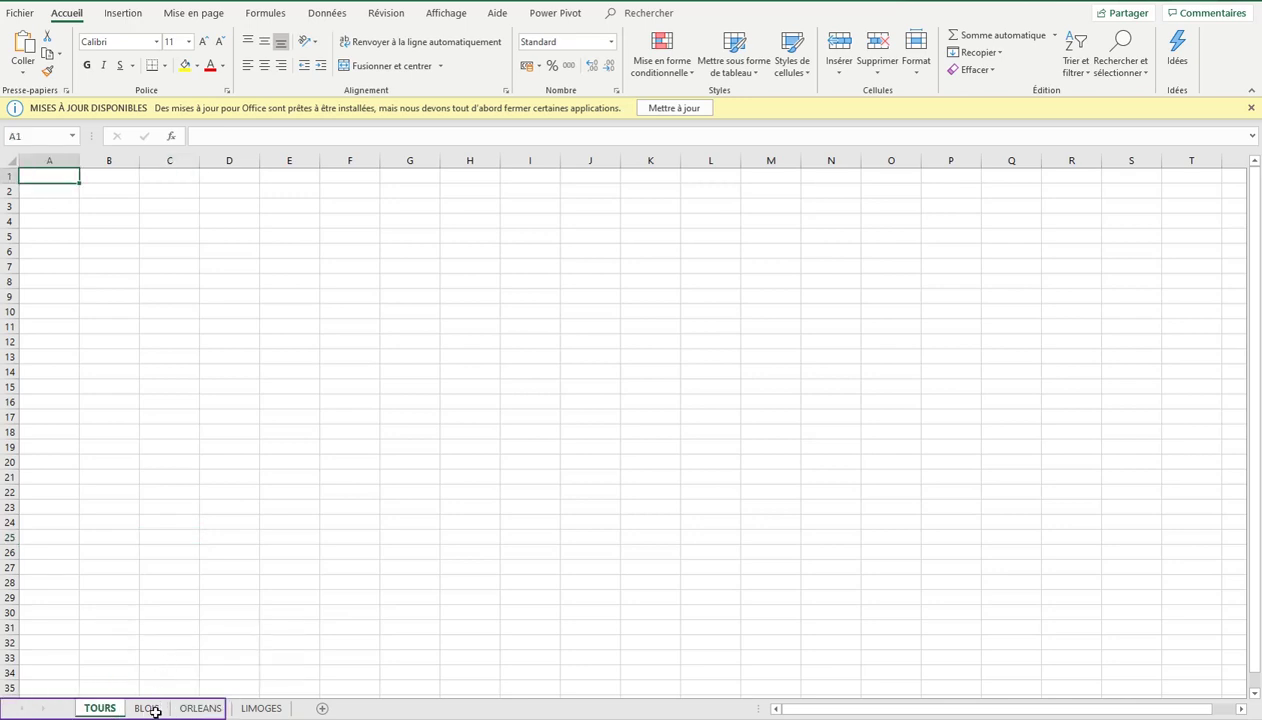
pyautogui.keyDown('ctrl'); pyautogui.click(147, 708); pyautogui.keyUp('ctrl')
pyautogui.keyDown('ctrl'); pyautogui.click(199, 708); pyautogui.keyUp('ctrl')
pyautogui.keyDown('ctrl'); pyautogui.click(261, 708); pyautogui.keyUp('ctrl')
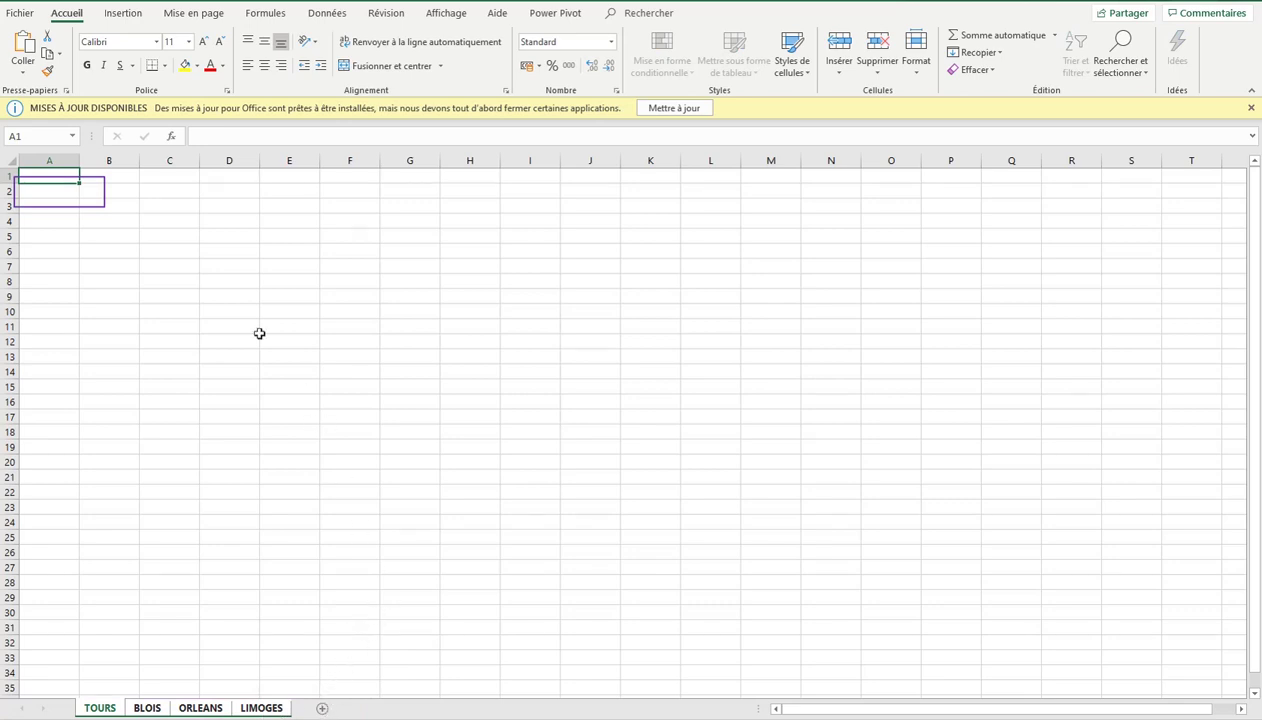
# Enter the label NB D'APPELS in cell A2 of the grouped sheets.
pyautogui.click(58, 190)
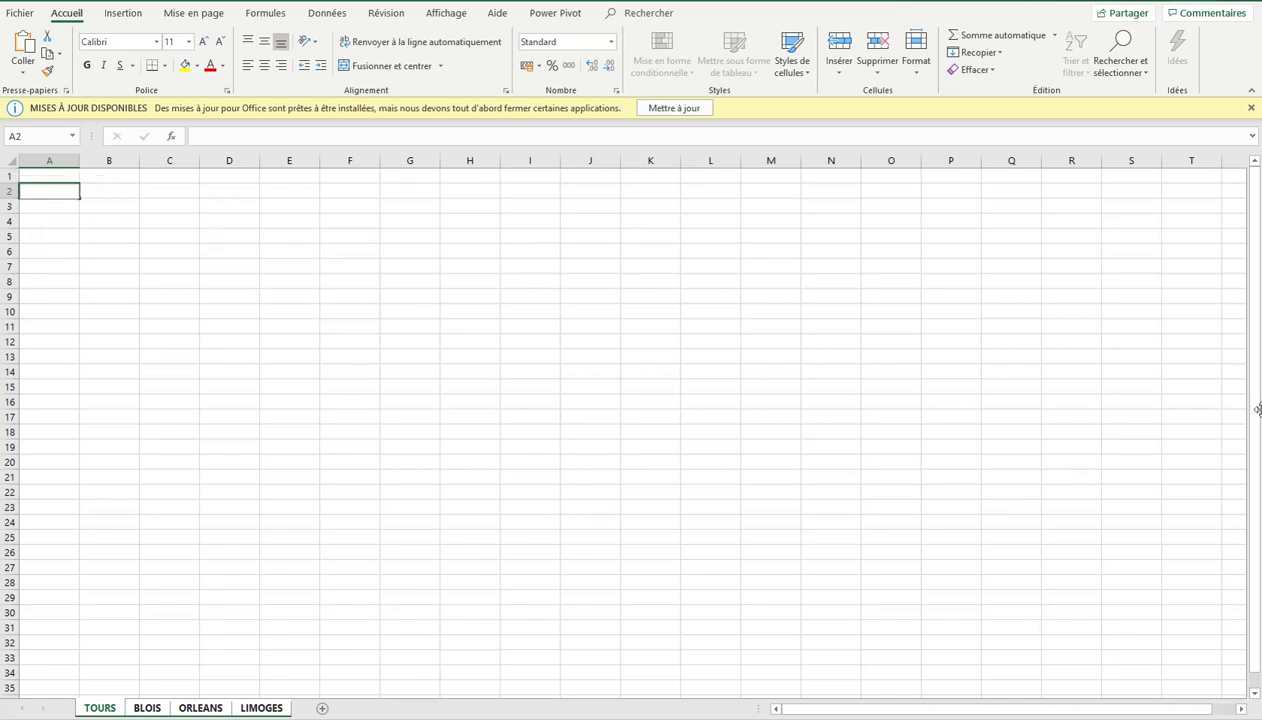
pyautogui.write('NB')
pyautogui.write('D4')
pyautogui.press('BackSpace')
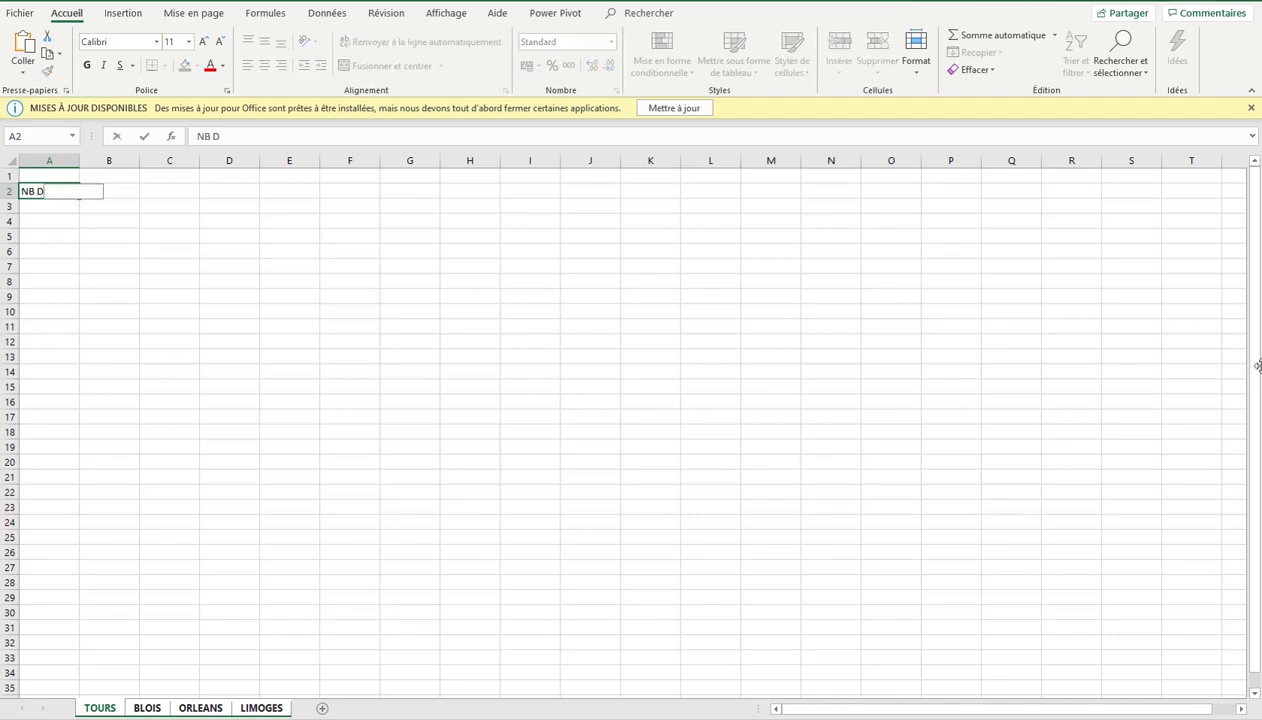
pyautogui.write("'ePP")
pyautogui.press('BackSpace')
pyautogui.press('BackSpace')
pyautogui.write('APPELS')
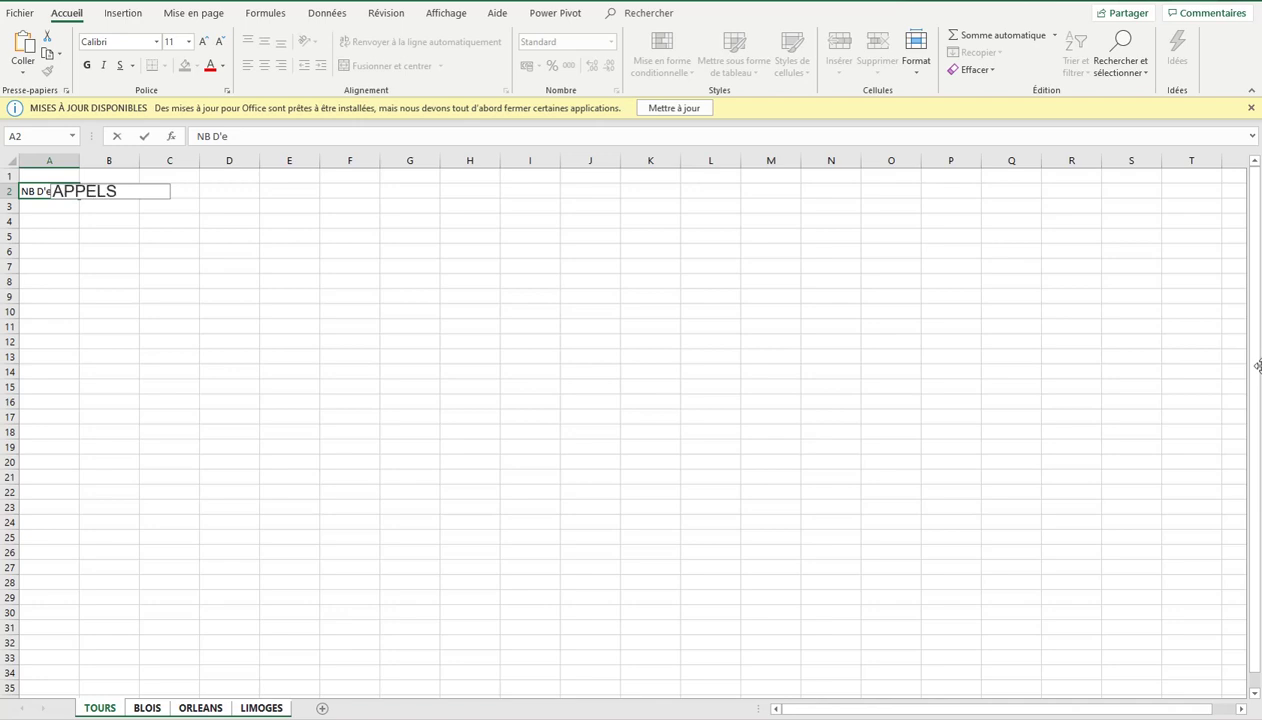
pyautogui.press('Return')
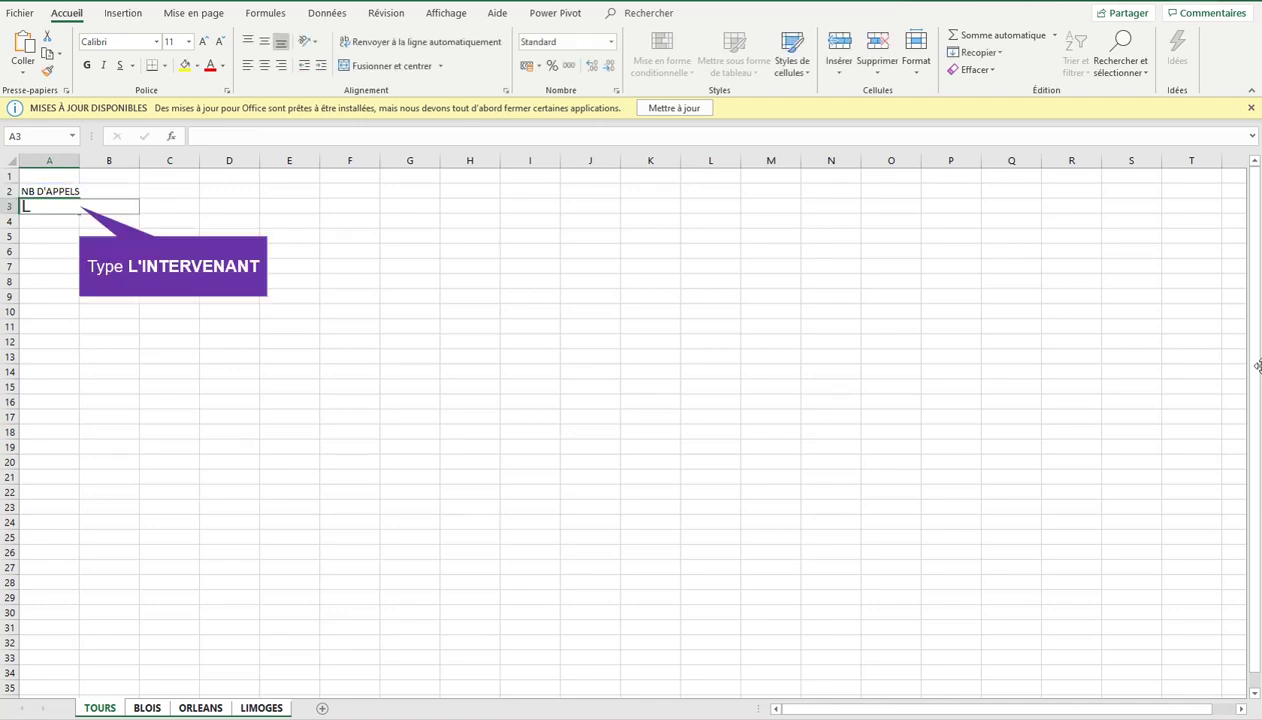
# Enter the label L'INTERVENANT in cell A3 and leave row 4 empty.
pyautogui.write("L'INTERVEN")
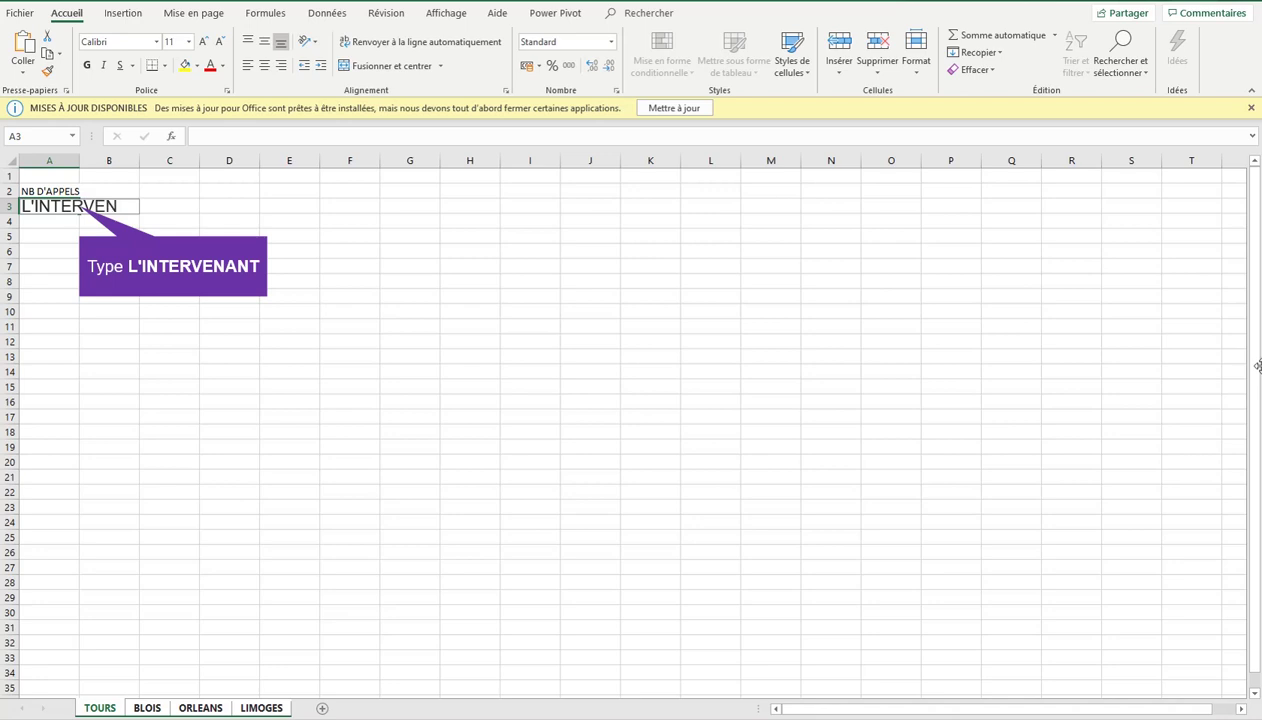
pyautogui.write('ANT')
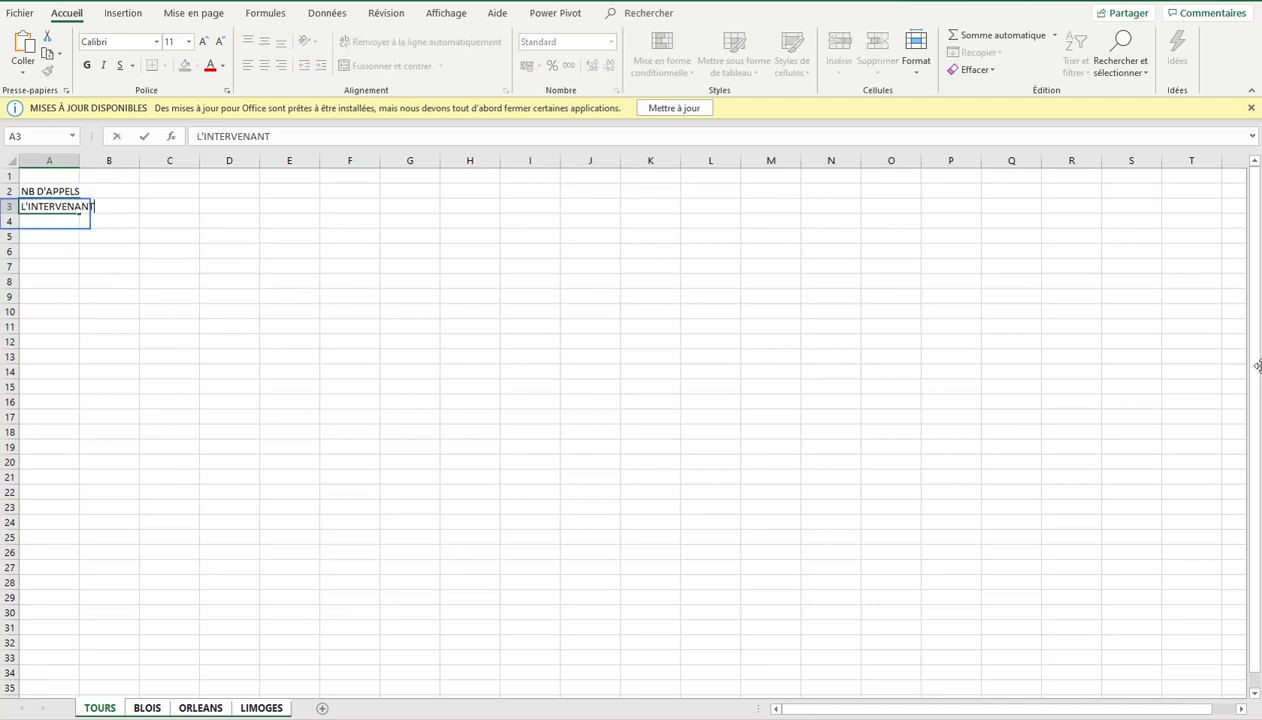
pyautogui.press('Return')
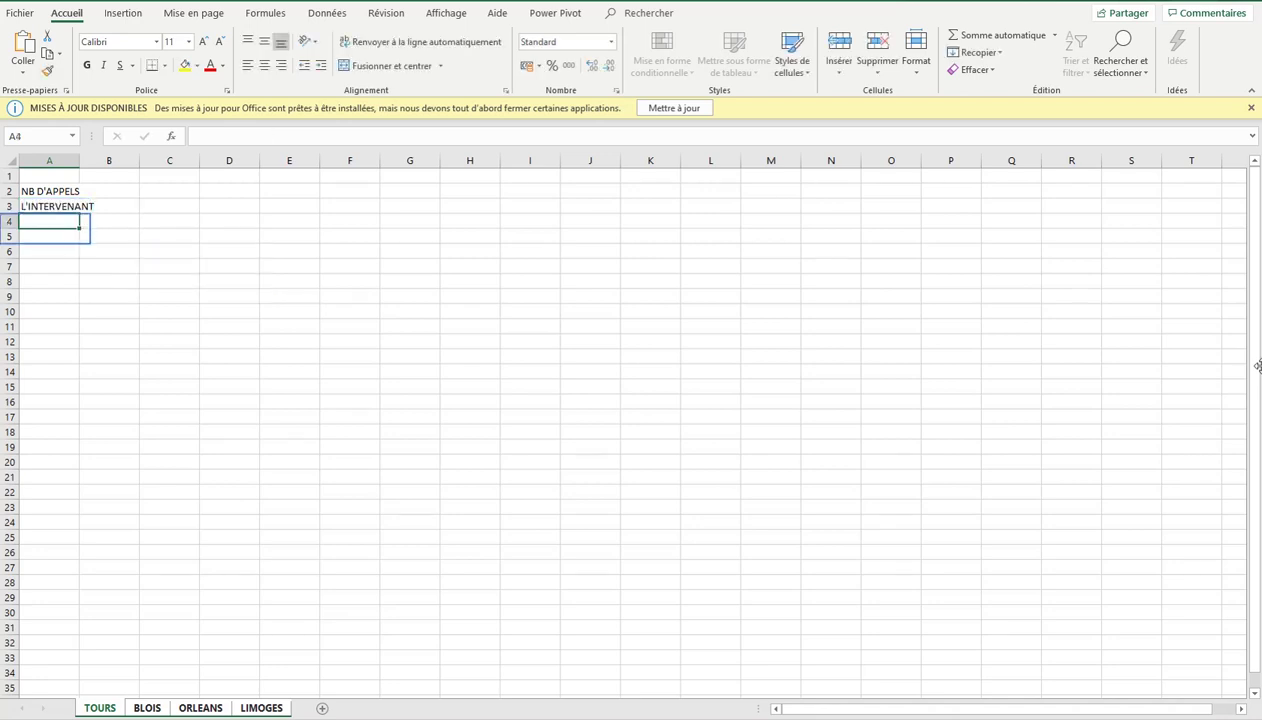
pyautogui.press('Return')
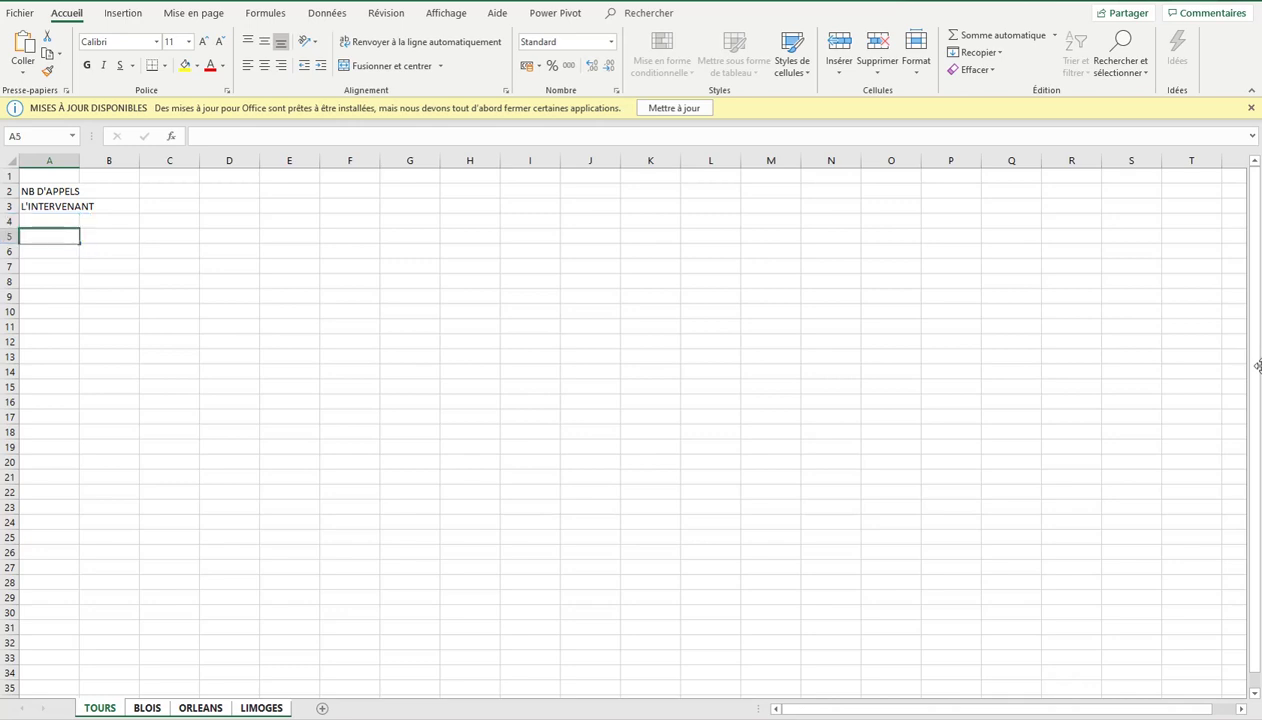
# Enter the row labels SAV, ASSISTANCE and TOTAL in cells A5 to A7.
pyautogui.write('SAV')
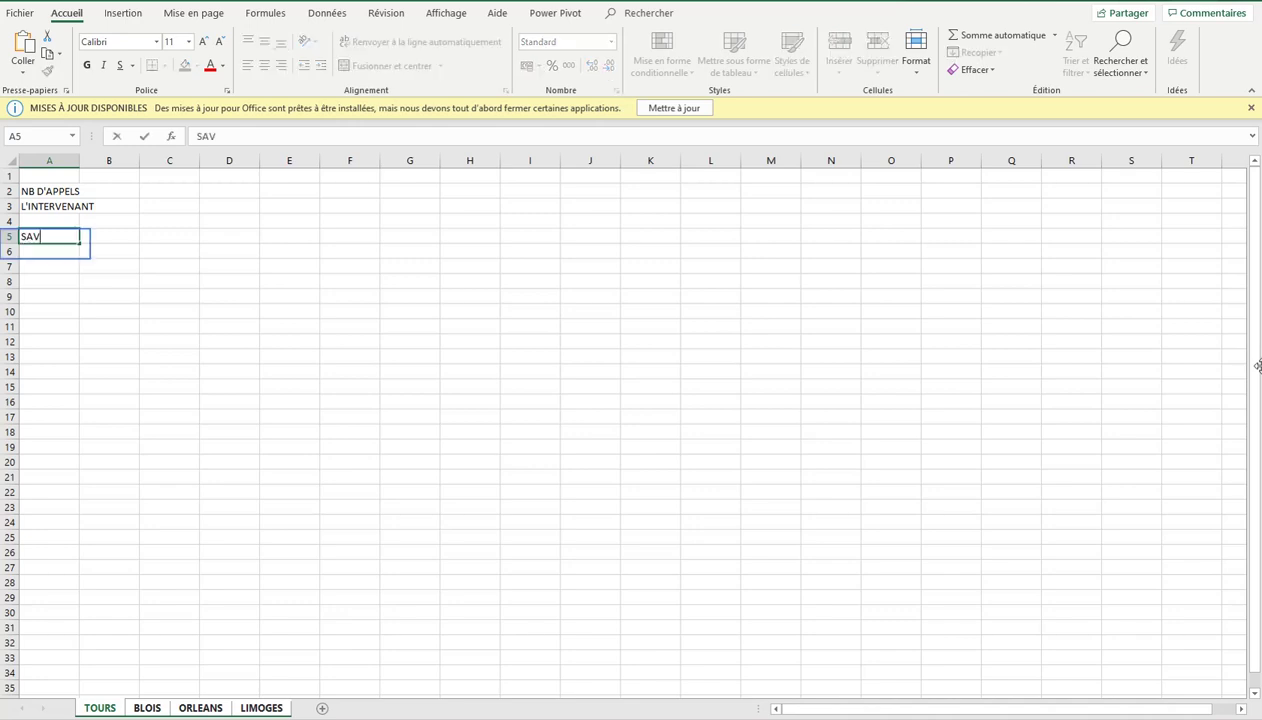
pyautogui.press('Return')
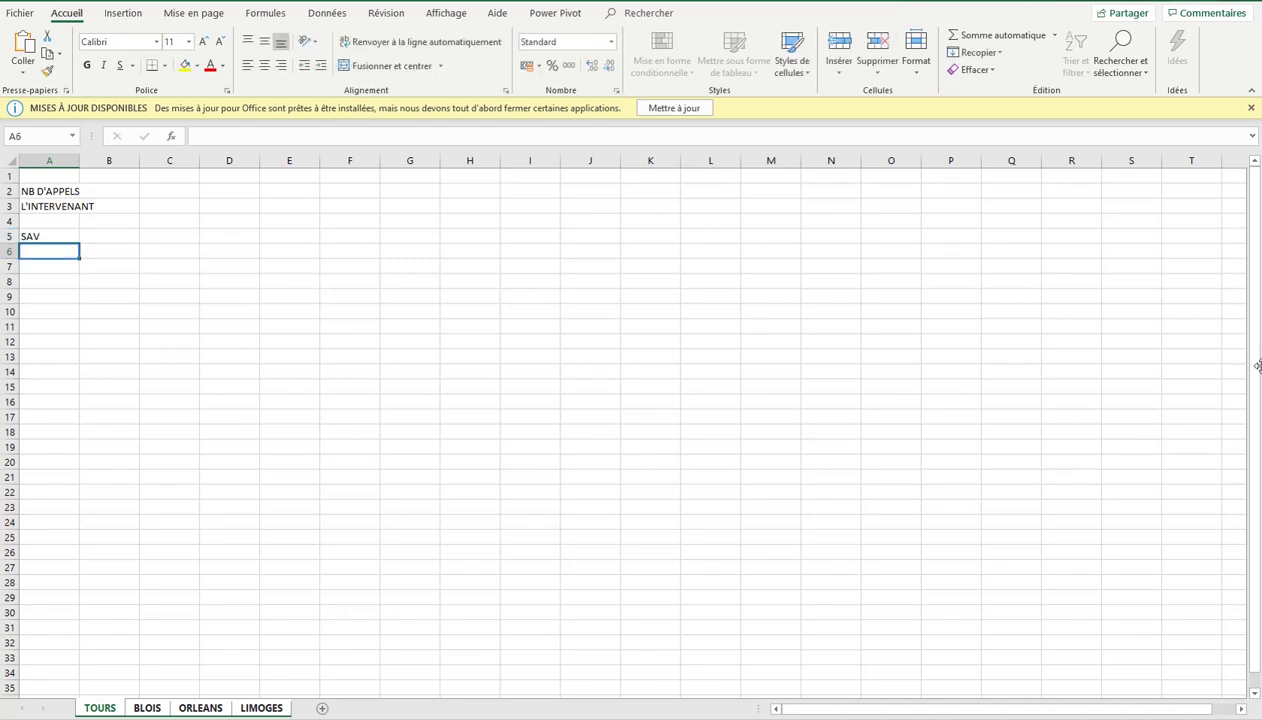
pyautogui.write('AS')
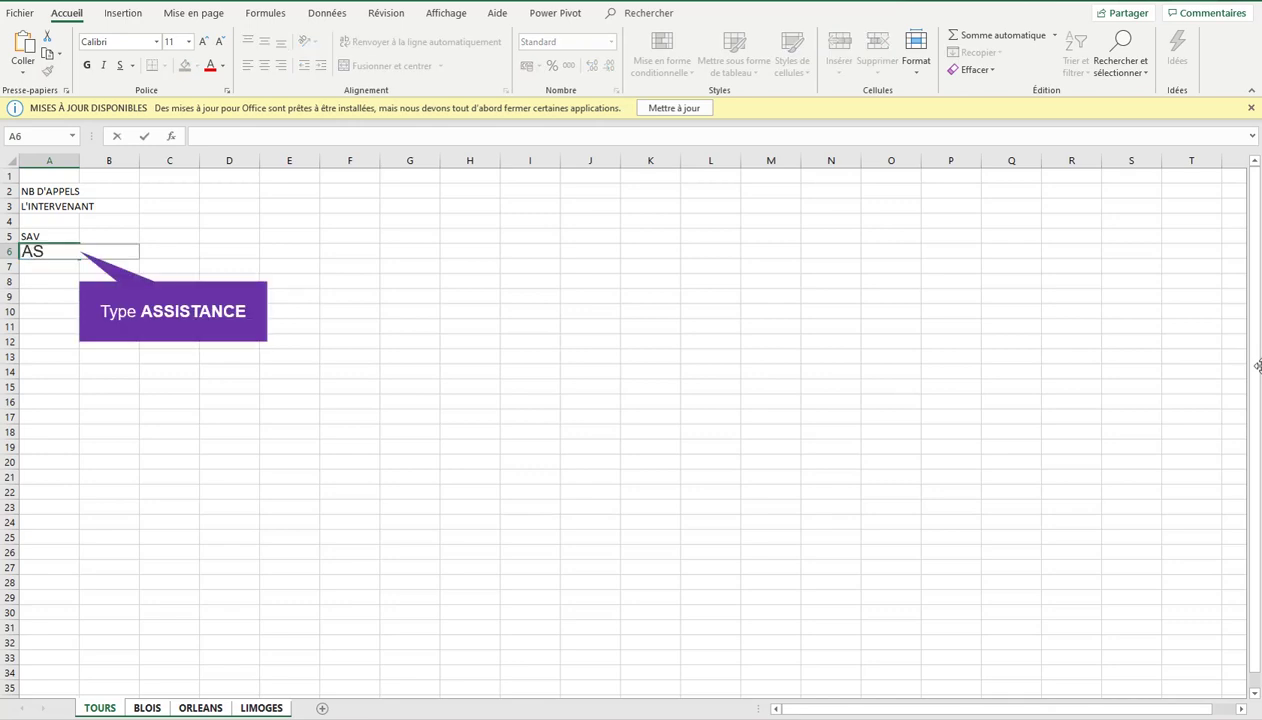
pyautogui.write('SISTANCE')
pyautogui.press('Down')
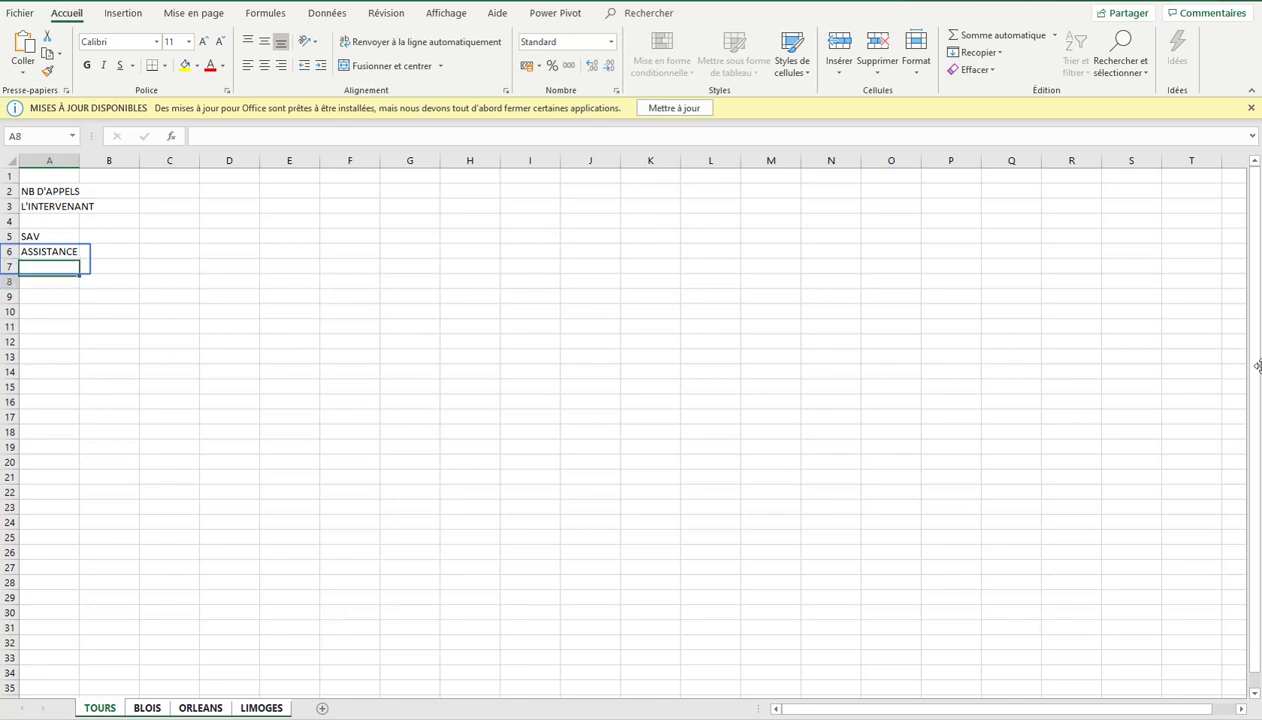
pyautogui.write('TOTAL')
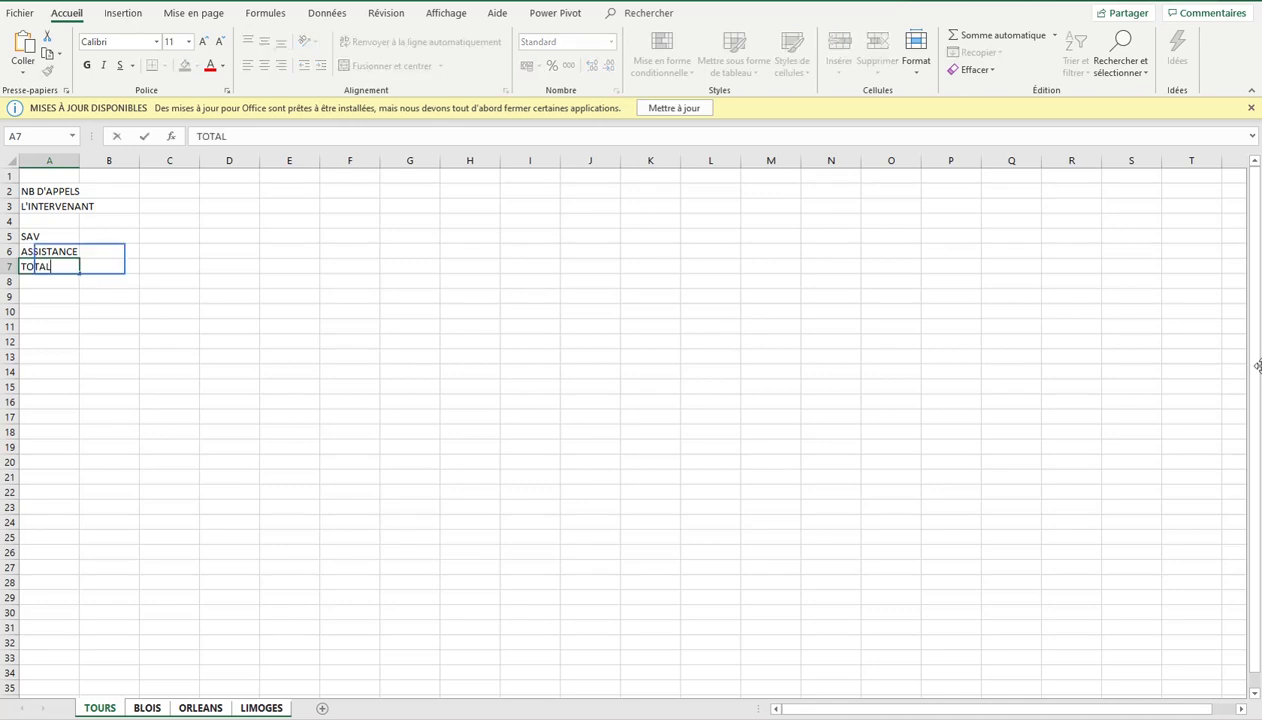
# Insert an AutoSum formula in cell B7 that adds up cells B5 to B6.
pyautogui.press('Tab')
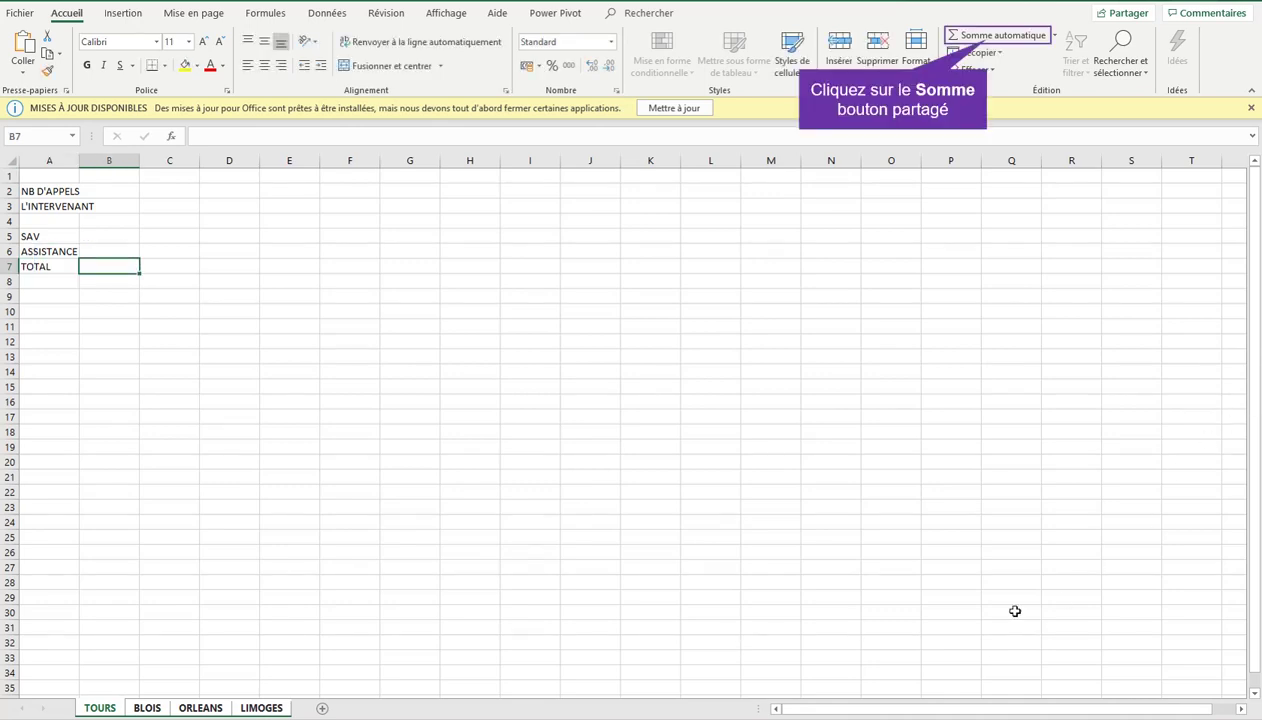
pyautogui.click(985, 38)
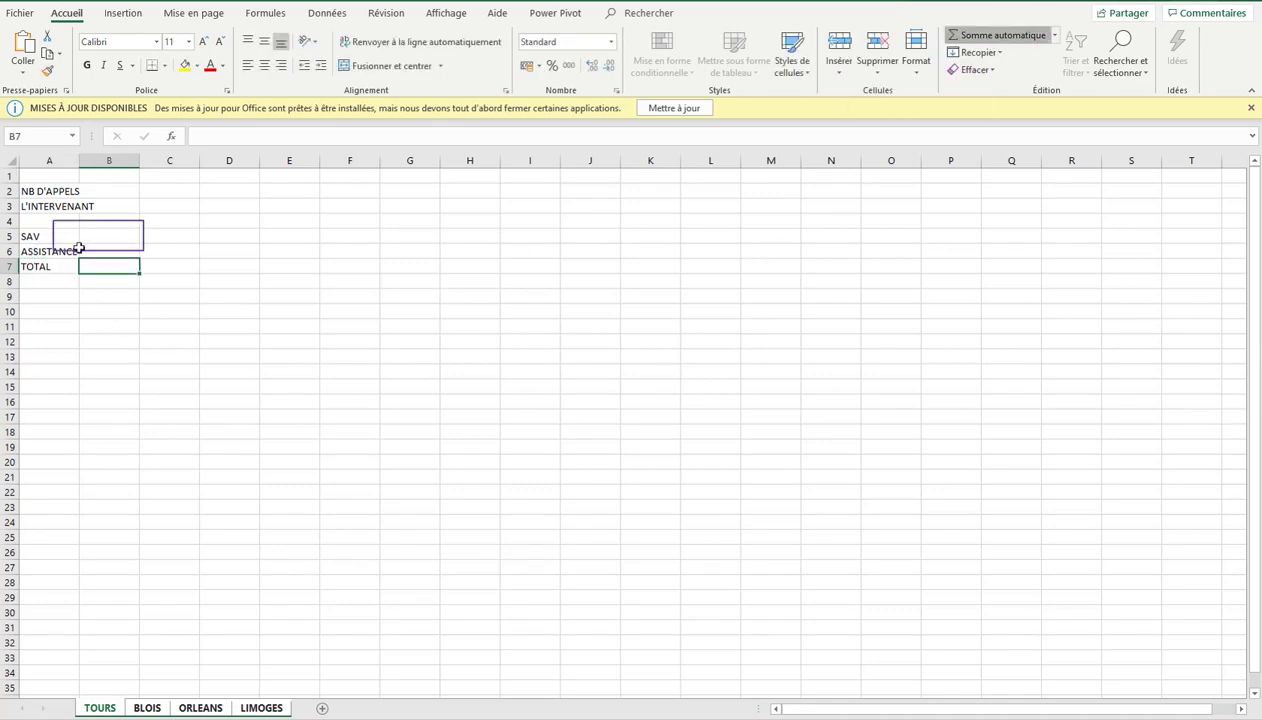
pyautogui.moveTo(99, 234); pyautogui.dragTo(101, 247)
pyautogui.press('Return')
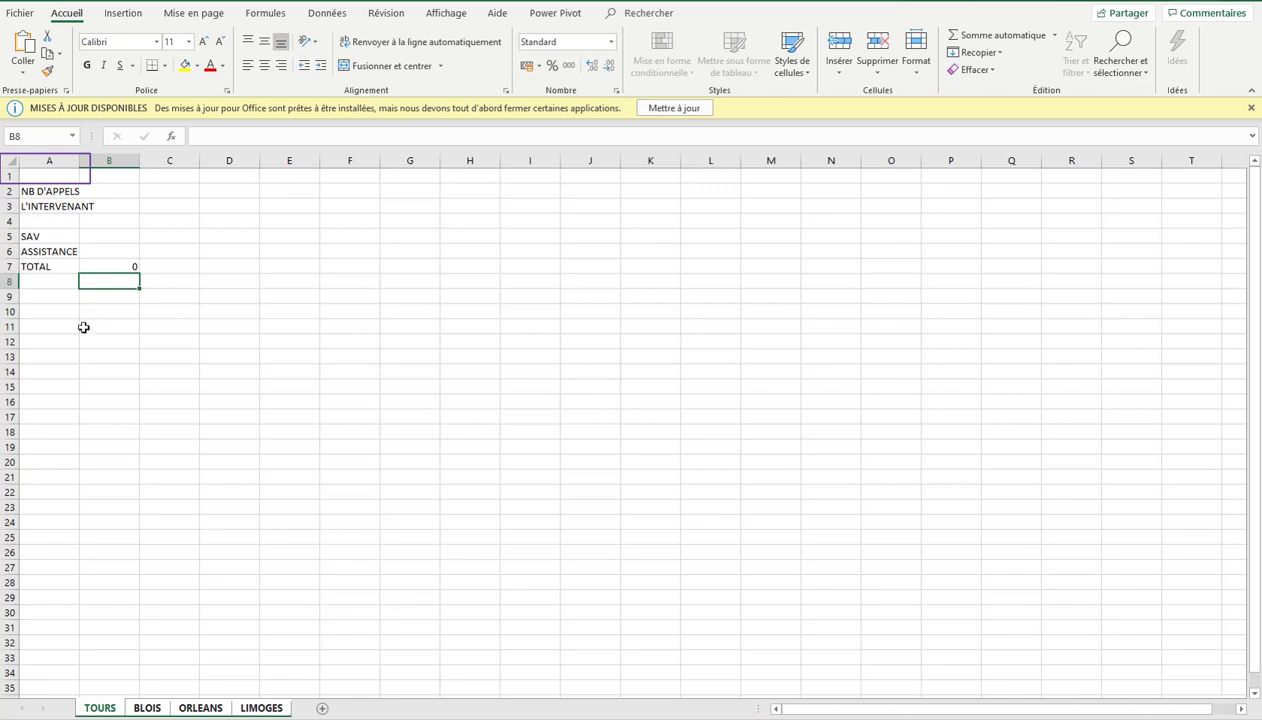
# Autofit column A to its labels on the grouped sheets and look over the table range A2:B7.
pyautogui.doubleClick(79, 161)
pyautogui.moveTo(71, 190); pyautogui.dragTo(146, 262)
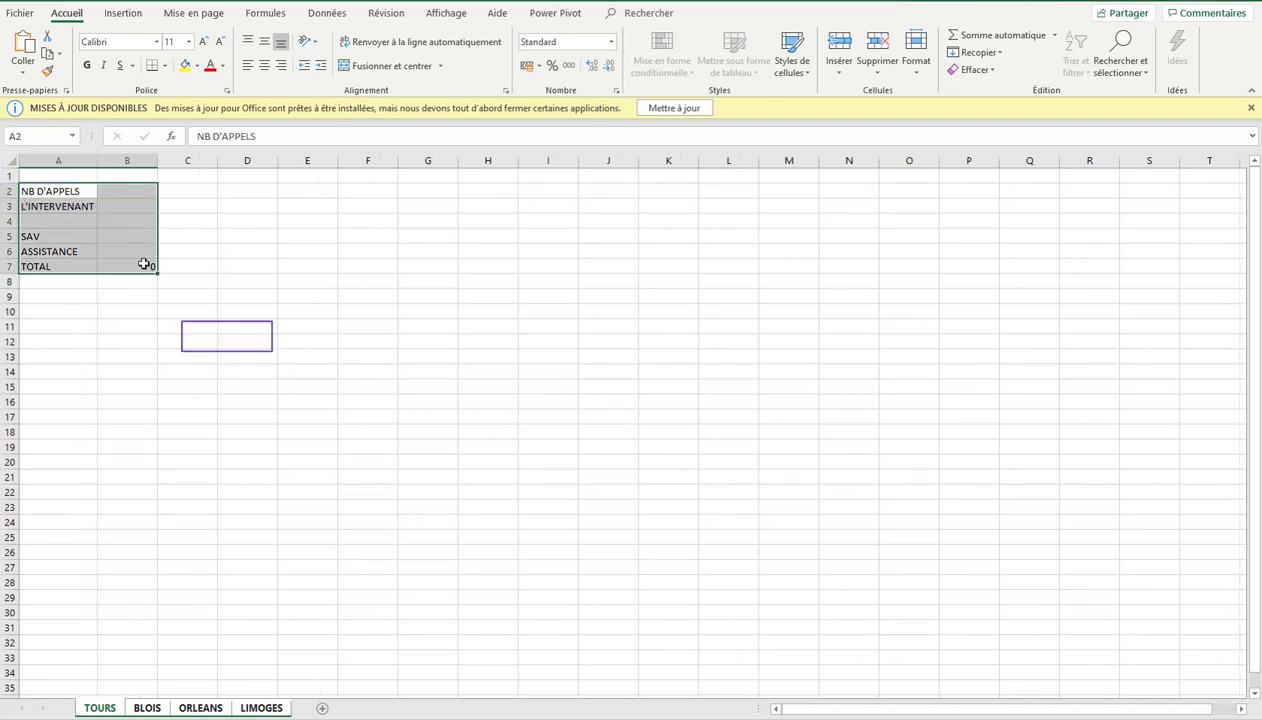
pyautogui.click(222, 334)
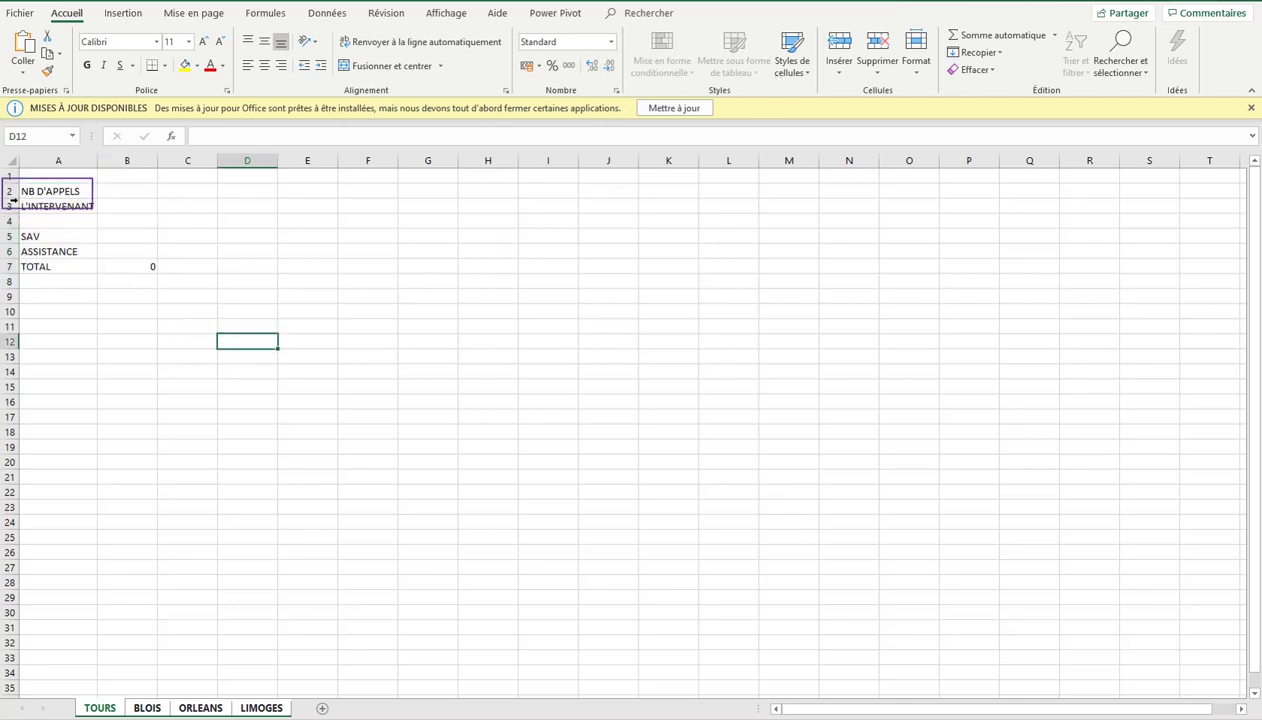
# Make the TOTAL label in cell A7 bold on all grouped sheets.
pyautogui.click(47, 191)
pyautogui.click(102, 276)
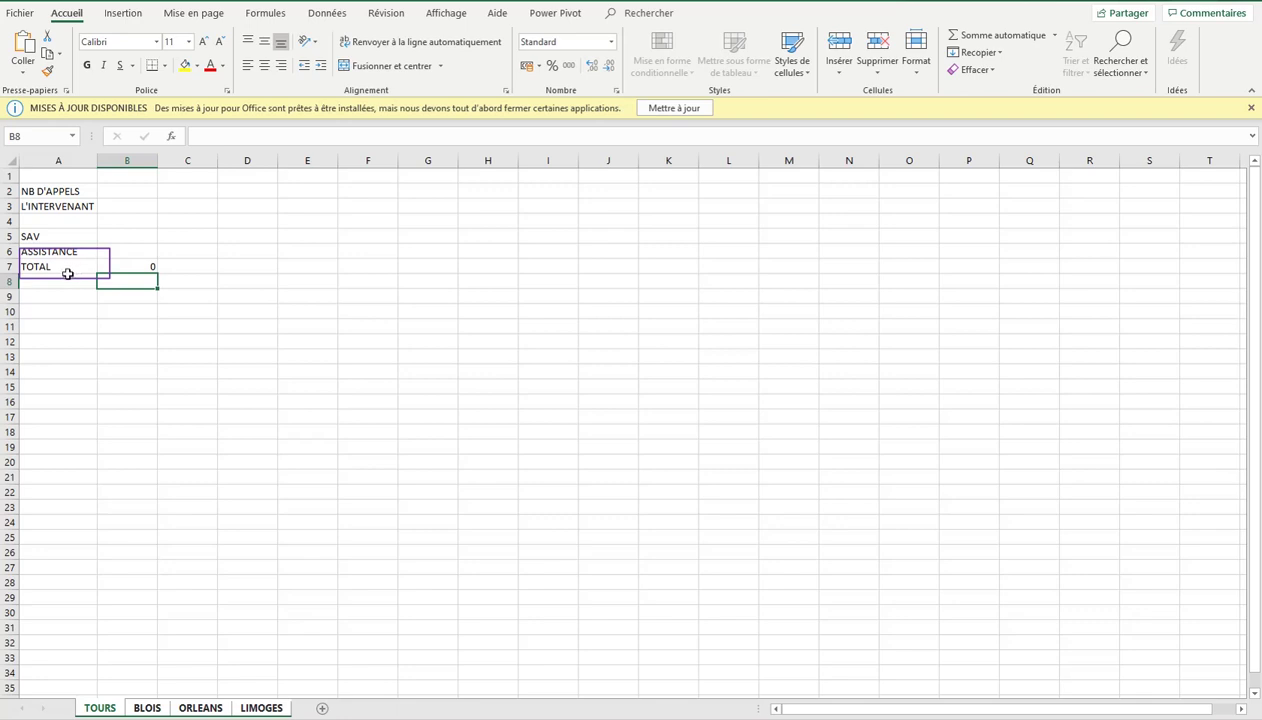
pyautogui.click(66, 268)
pyautogui.click(87, 65)
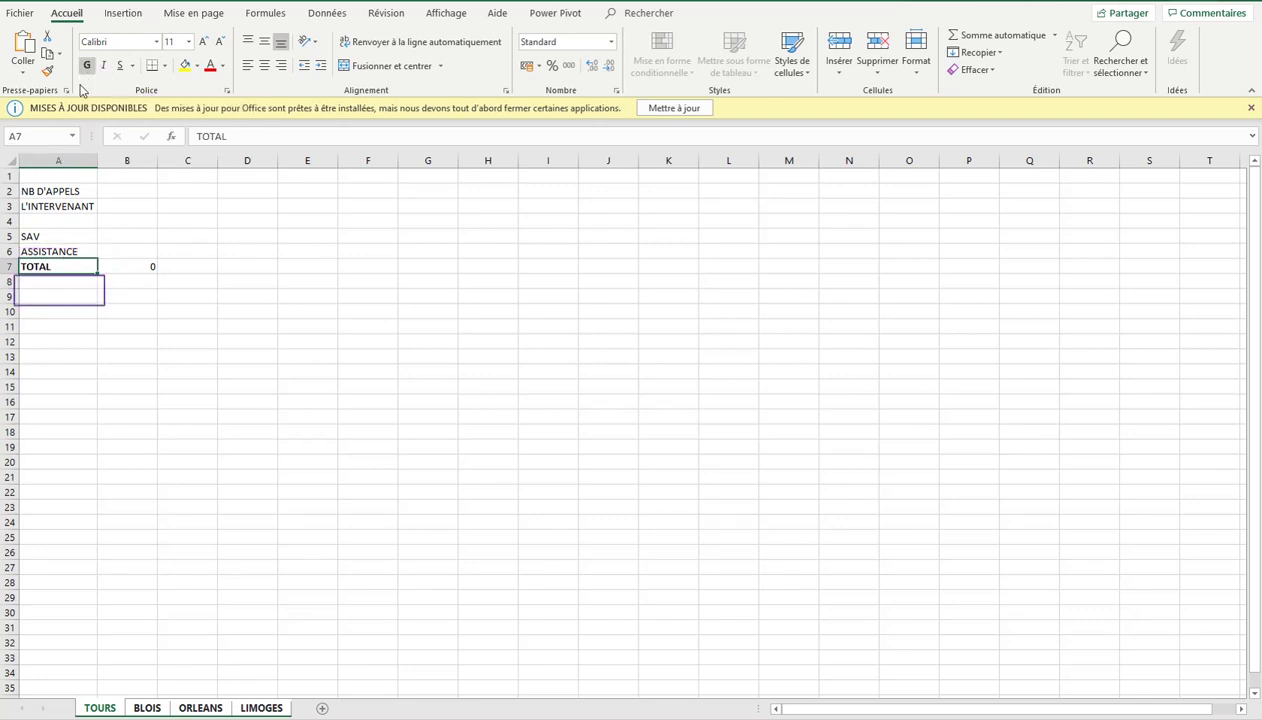
pyautogui.click(60, 293)
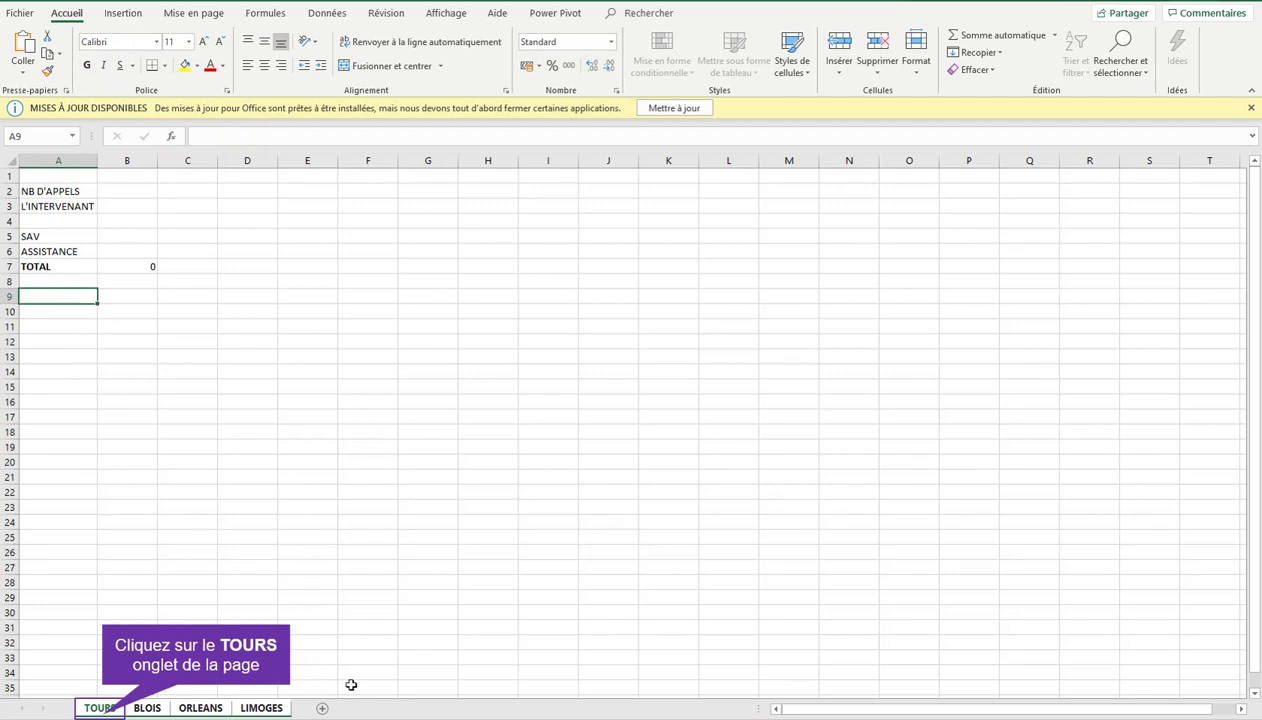
# Ungroup the city sheets and check the table on TOURS, BLOIS, ORLEANS and LIMOGES one by one.
pyautogui.click(119, 705)
pyautogui.doubleClick(103, 707)
pyautogui.click(157, 707)
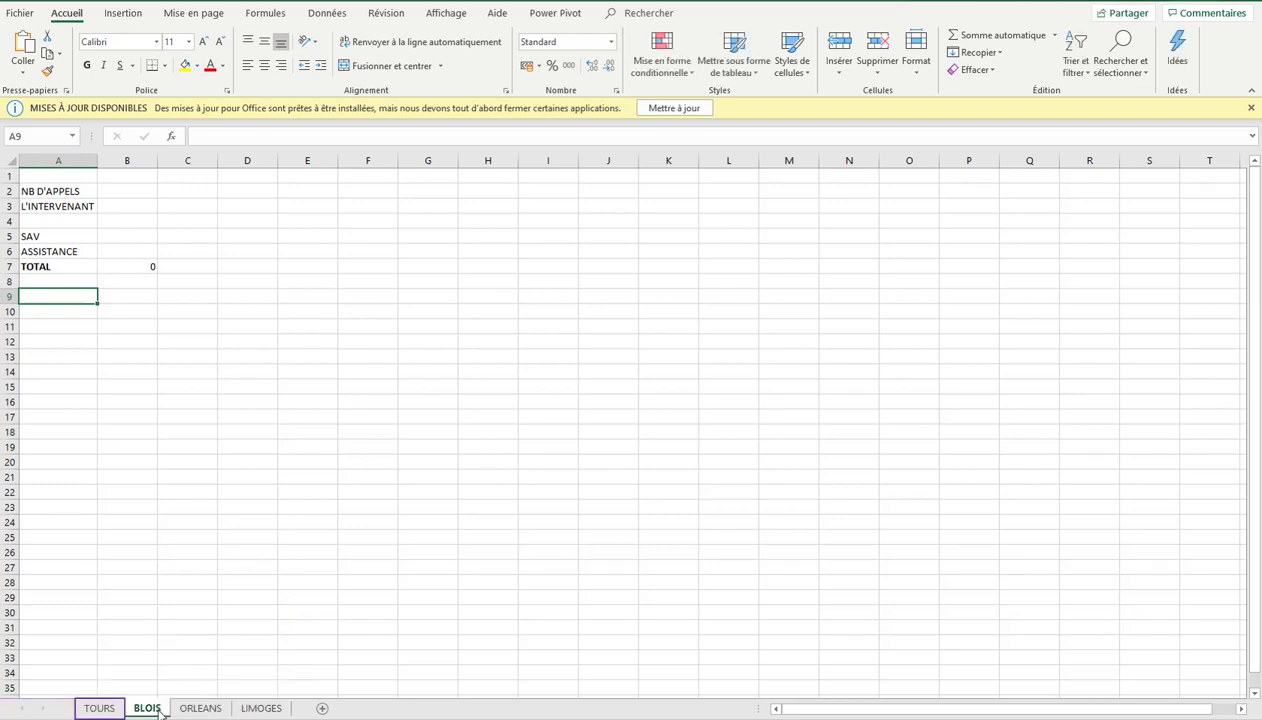
pyautogui.click(108, 708)
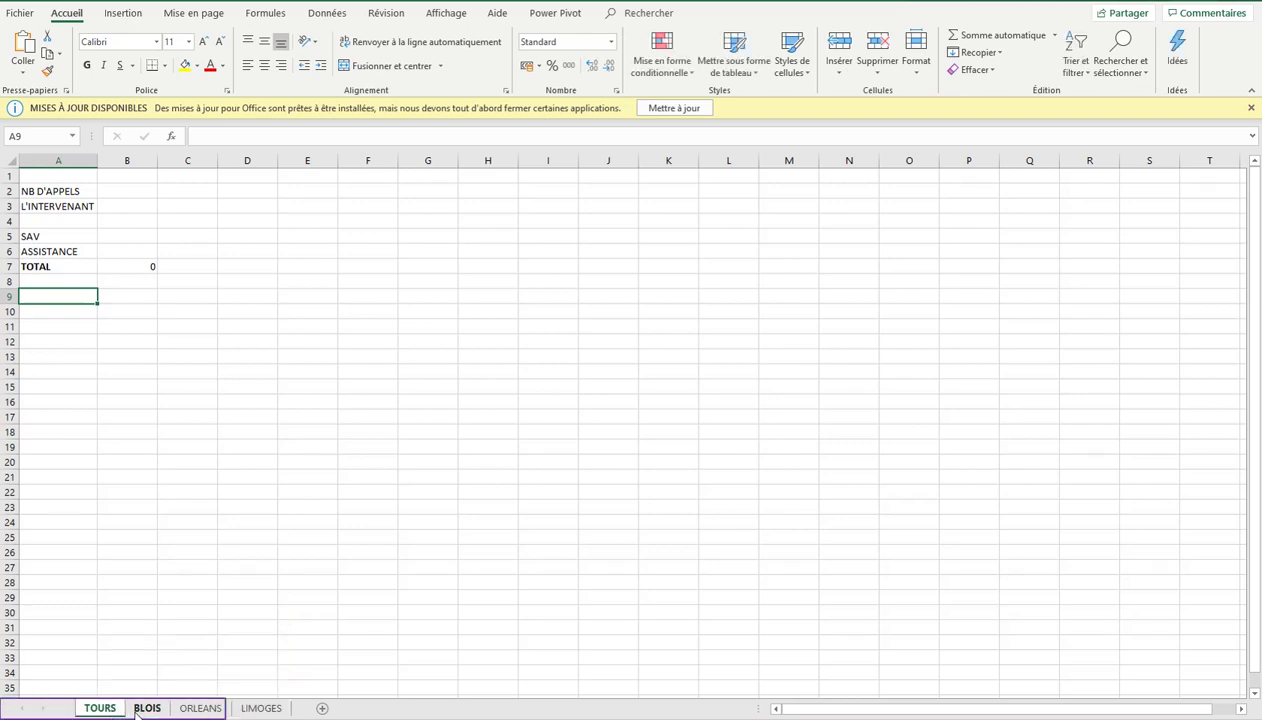
pyautogui.click(140, 707)
pyautogui.click(193, 711)
pyautogui.click(250, 709)
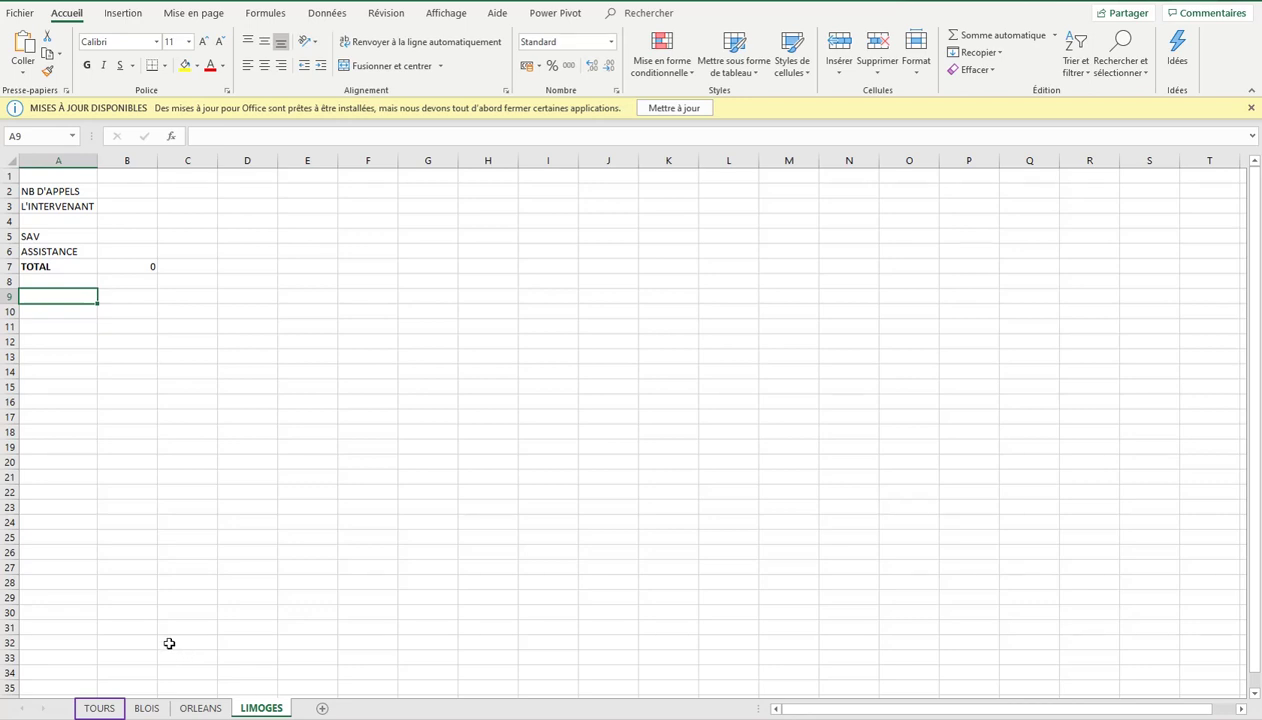
# On the TOURS sheet, enter 158 for SAV in B5 and 256 for ASSISTANCE in B6.
pyautogui.click(102, 708)
pyautogui.click(141, 235)
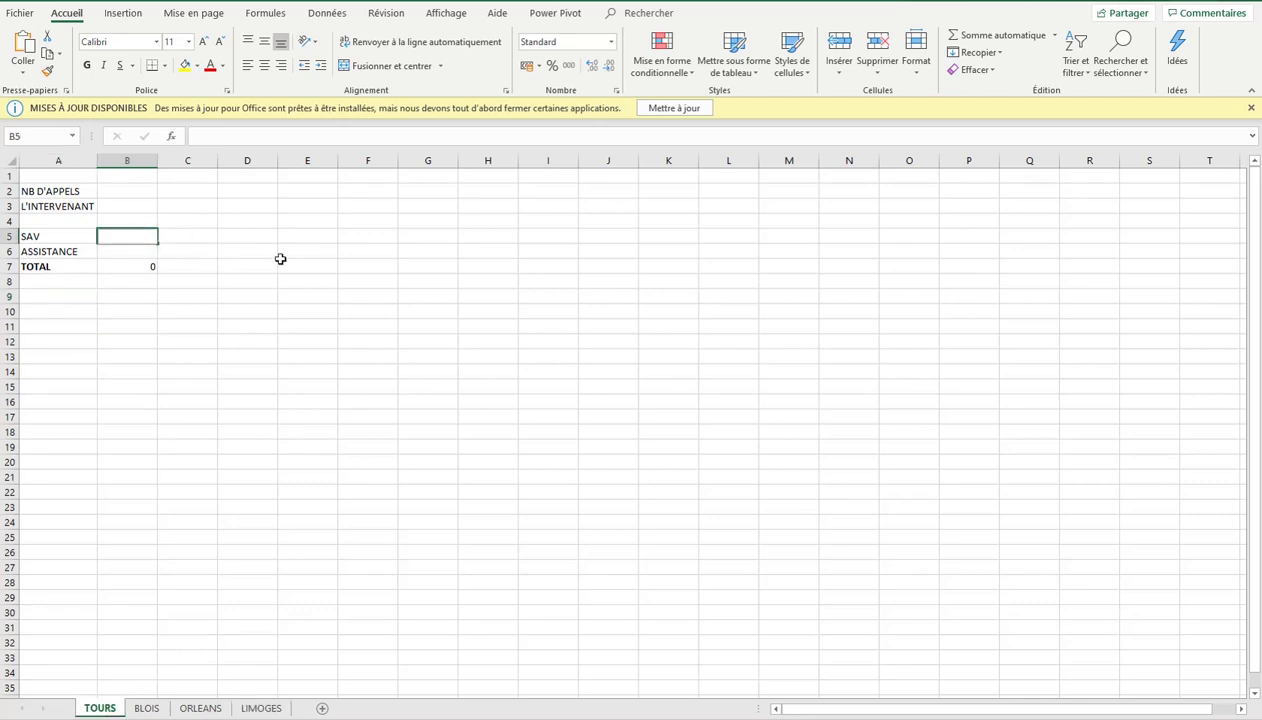
pyautogui.write('158')
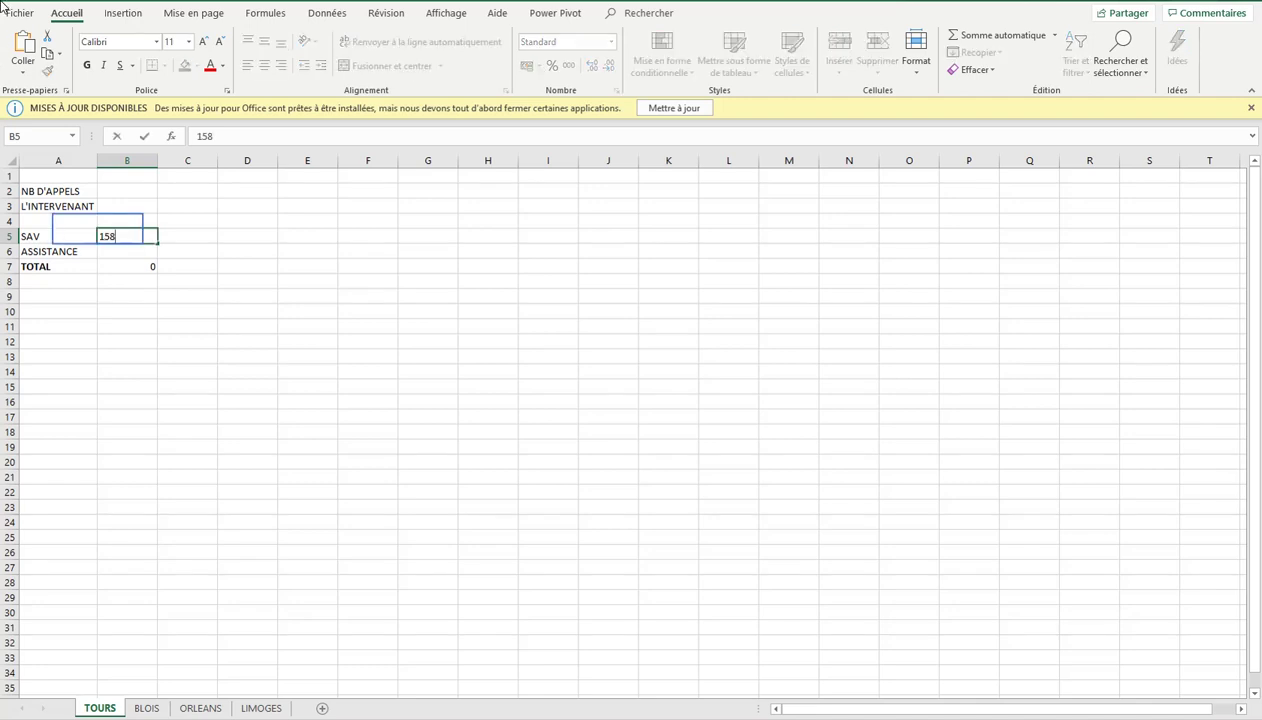
pyautogui.press('Return')
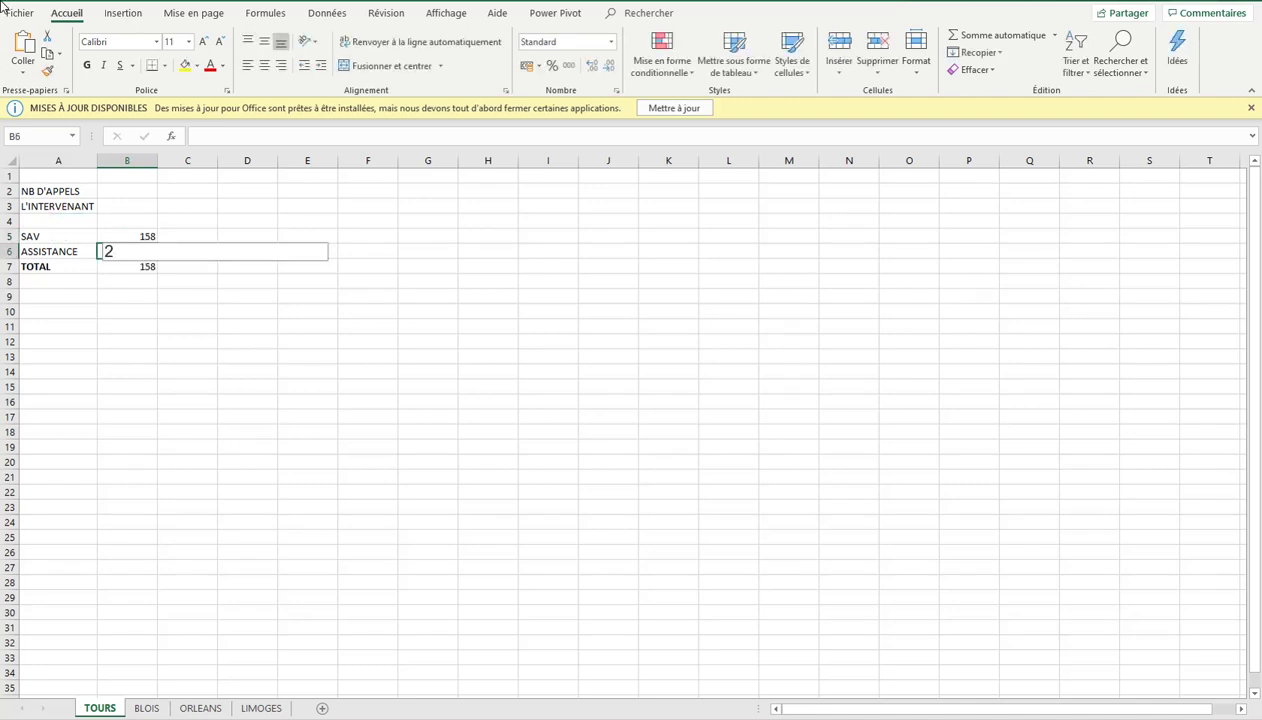
pyautogui.press('Return')
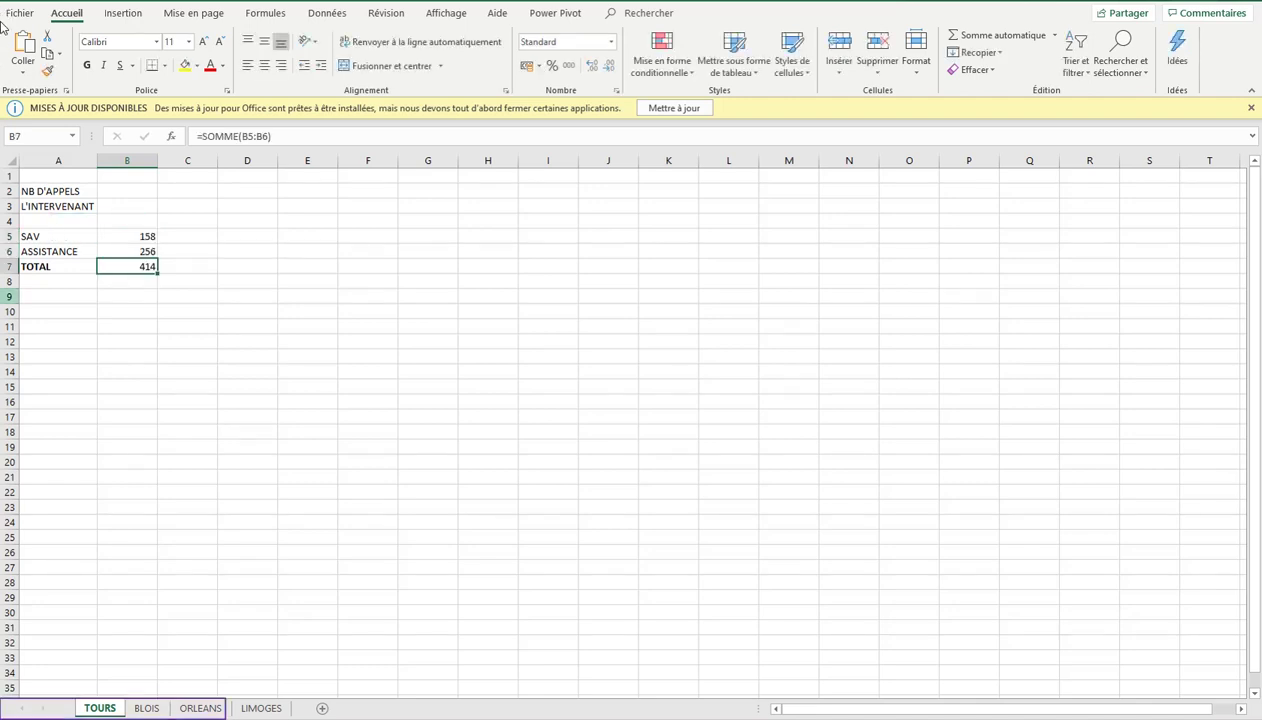
# Check the call counts on the BLOIS and ORLEANS sheets and return to the TOURS sheet.
pyautogui.click(147, 708)
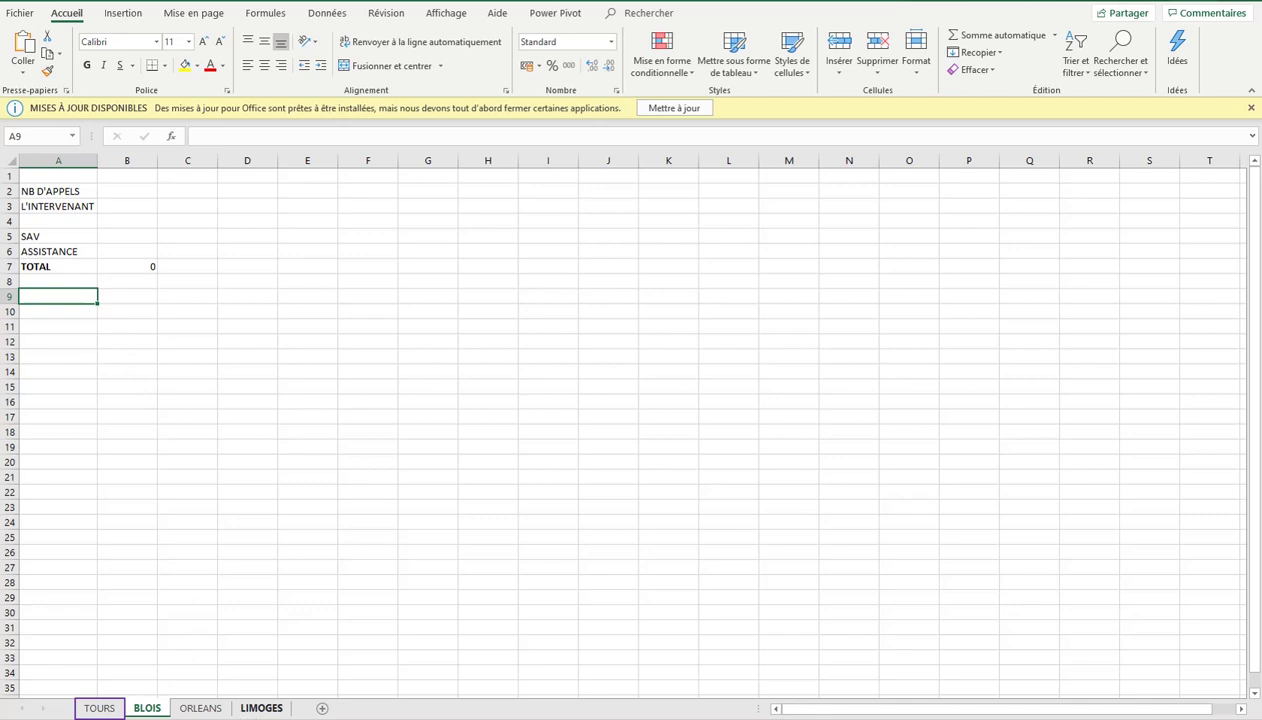
pyautogui.click(190, 708)
pyautogui.click(108, 708)
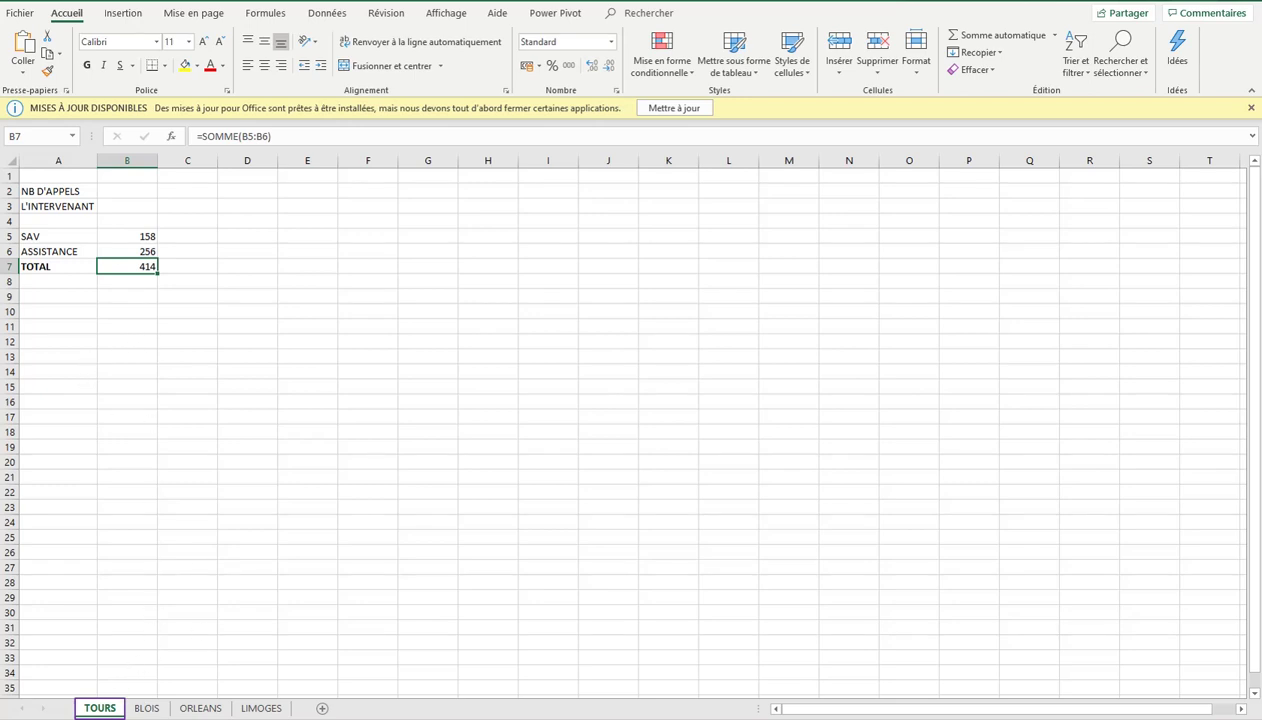
# Create a copy of the TOURS sheet in the same workbook, placed before the original TOURS sheet.
pyautogui.rightClick(108, 708)
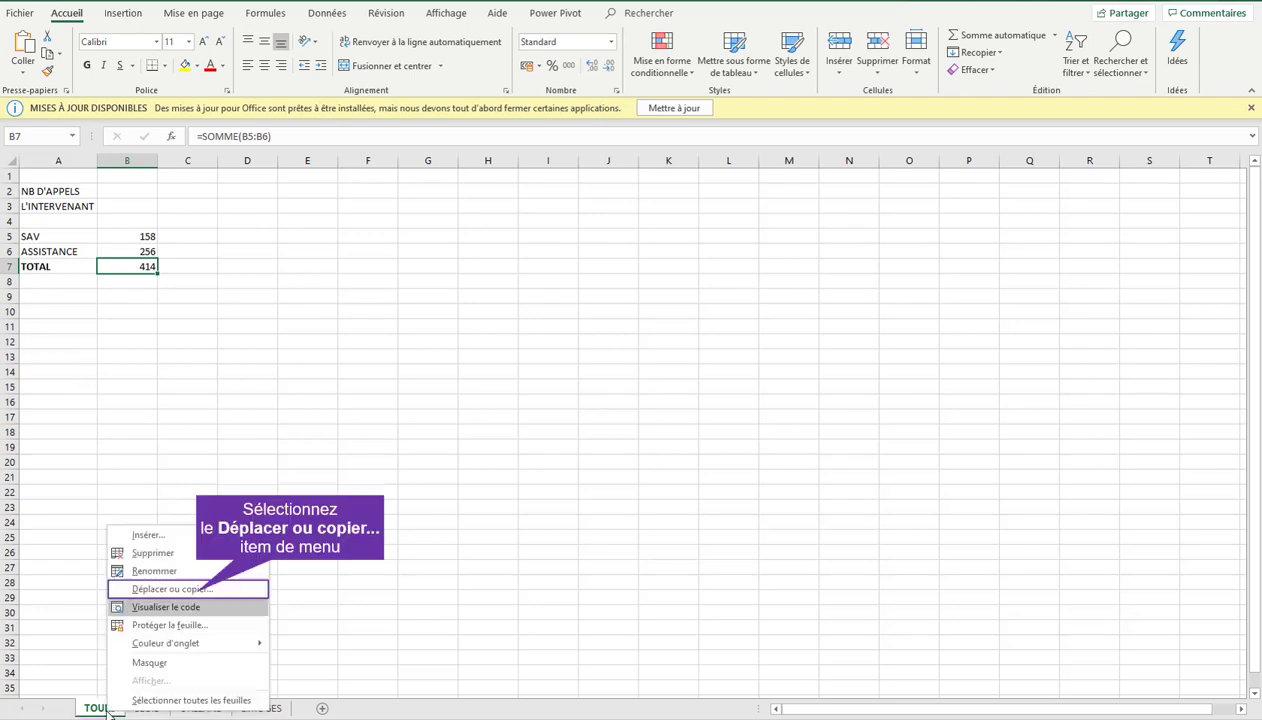
pyautogui.click(195, 600)
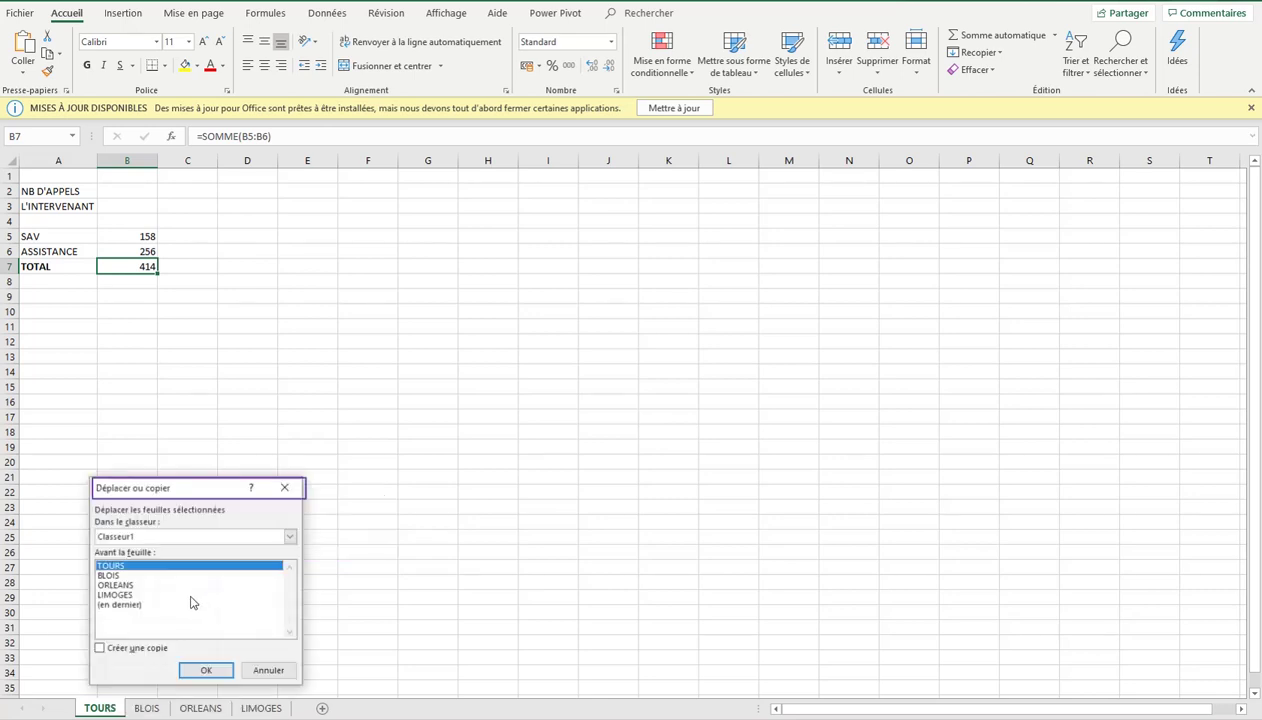
pyautogui.click(390, 434)
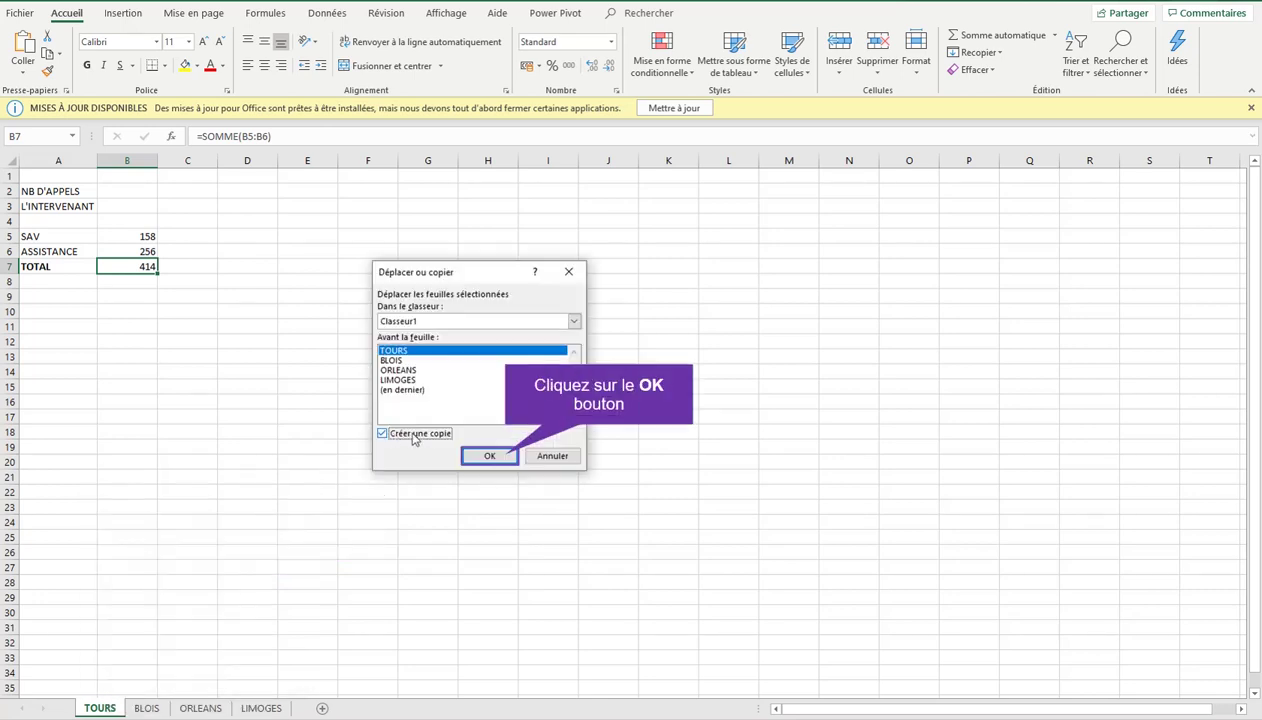
pyautogui.click(490, 456)
# Compare the copied sheet with the original TOURS sheet by switching between the two.
pyautogui.click(165, 710)
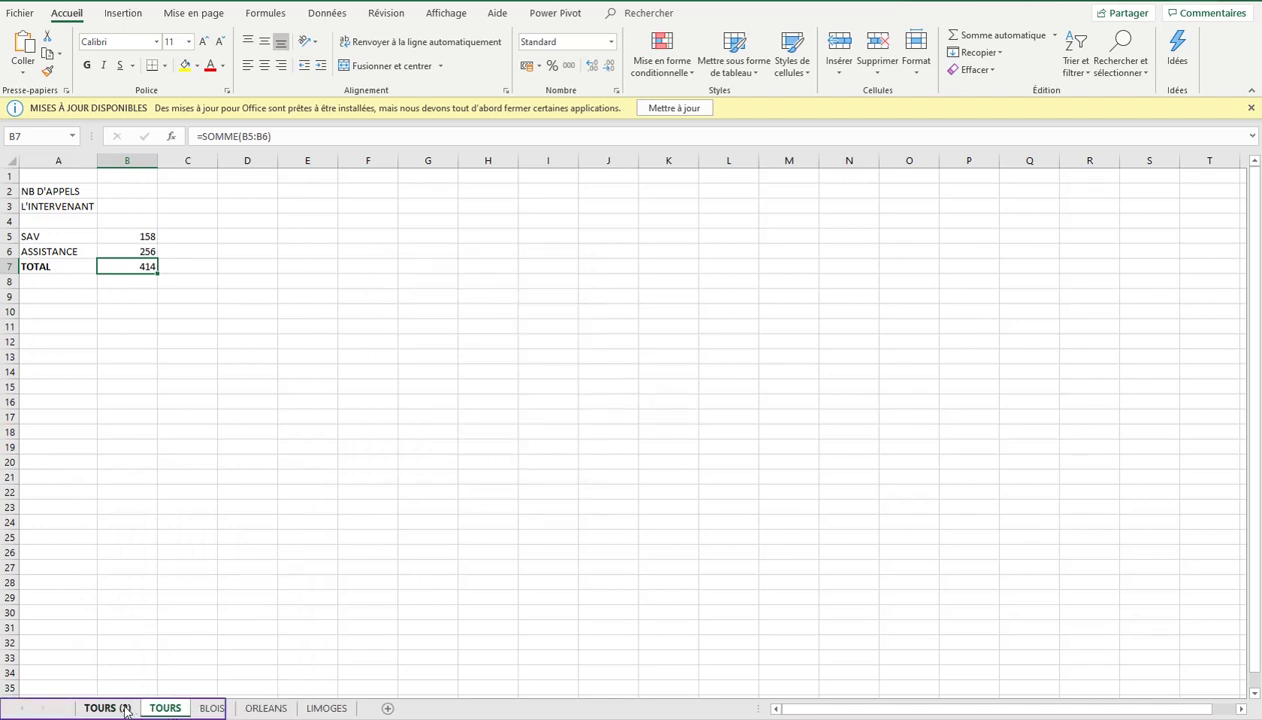
pyautogui.click(127, 710)
pyautogui.click(172, 711)
pyautogui.click(128, 711)
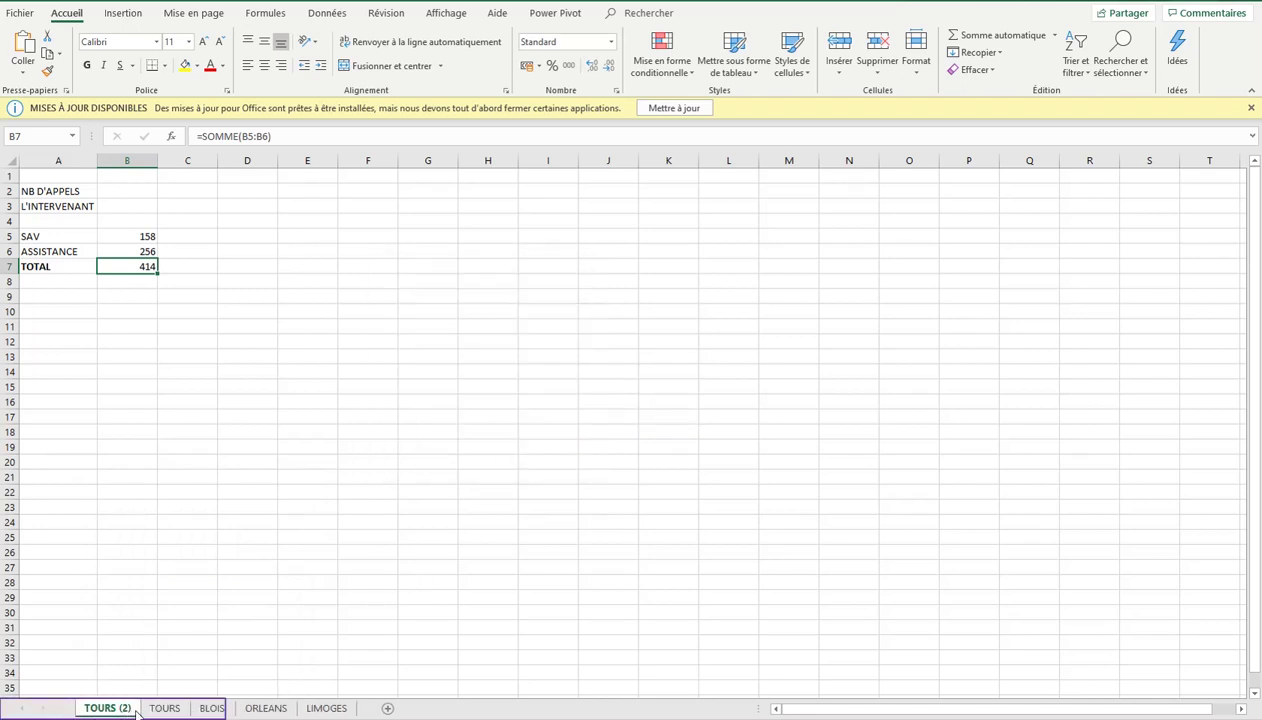
pyautogui.keyDown('ctrl'); pyautogui.click(156, 708); pyautogui.keyUp('ctrl')
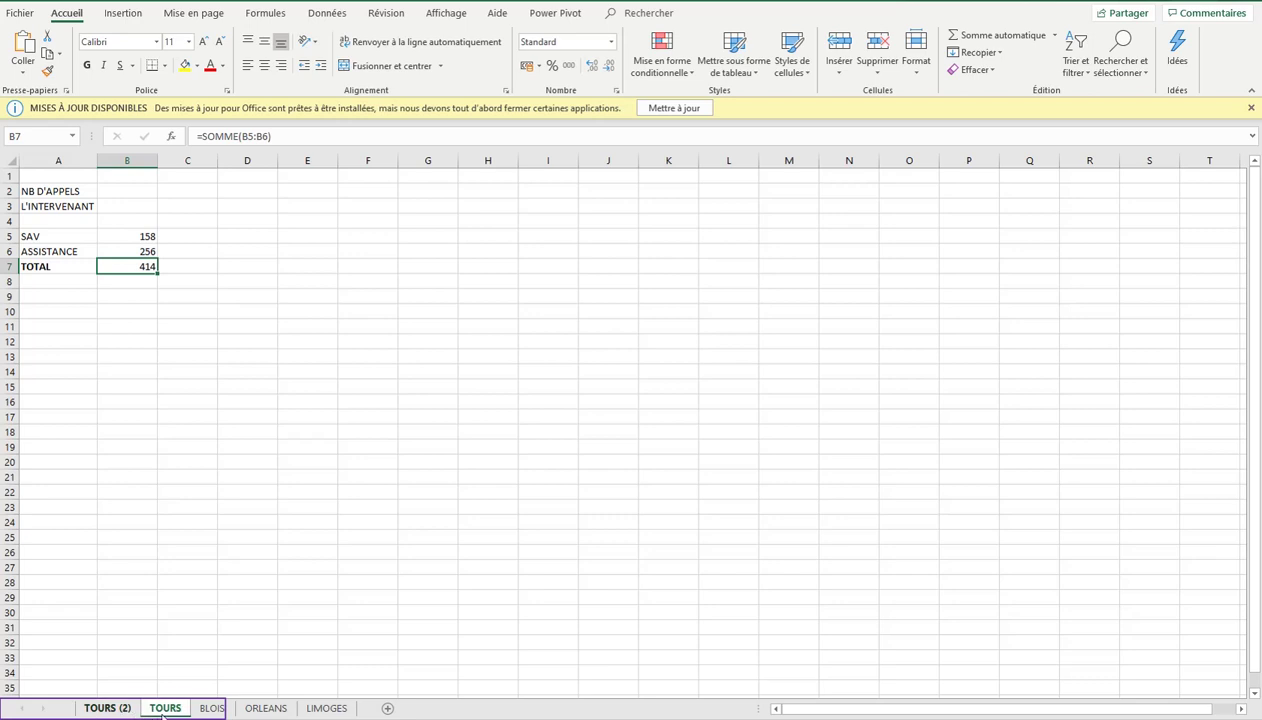
# Clear the SAV and ASSISTANCE counts in B5:B6 on the copied sheet TOURS (2), and check the original TOURS sheet.
pyautogui.click(132, 707)
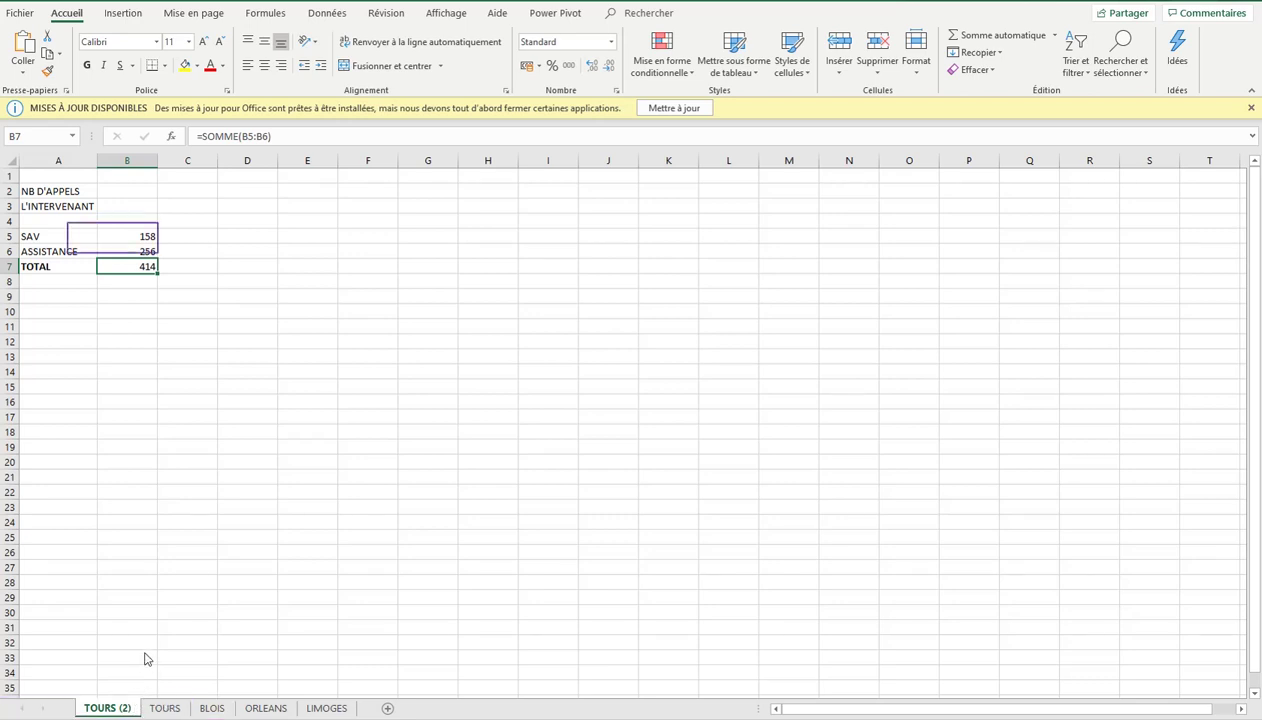
pyautogui.moveTo(101, 236); pyautogui.dragTo(120, 251)
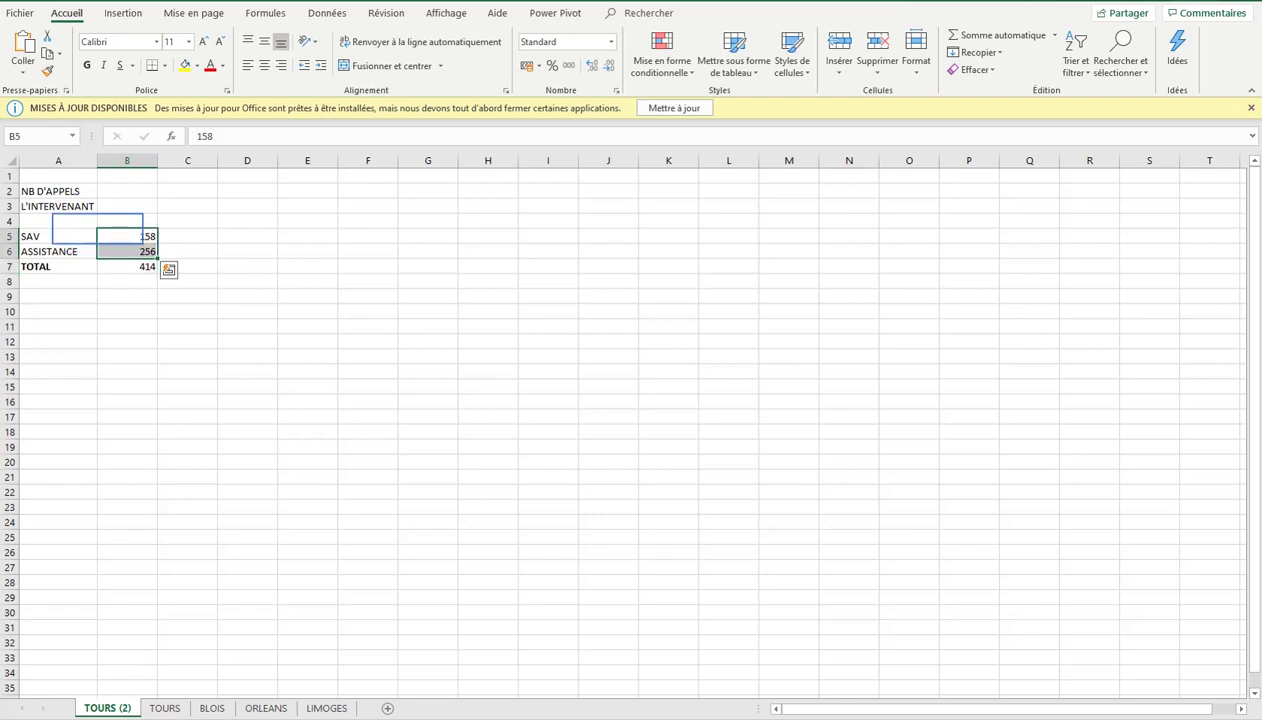
pyautogui.press('Delete')
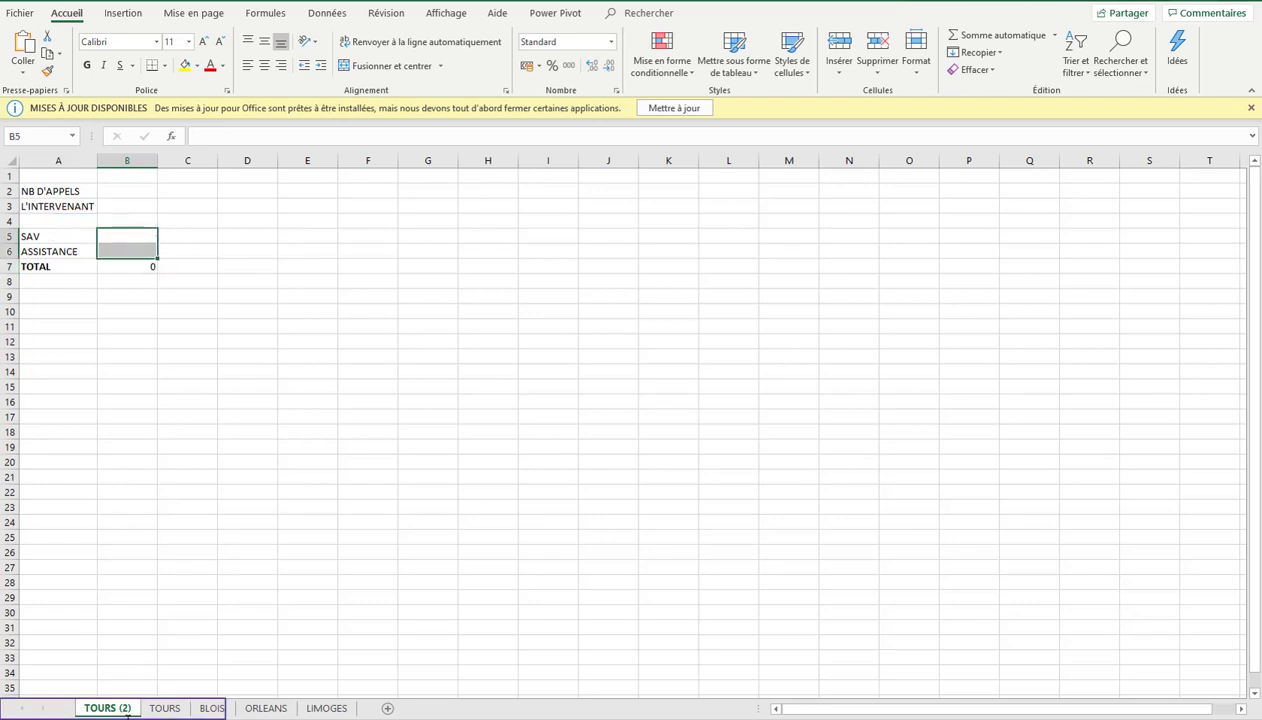
pyautogui.click(166, 708)
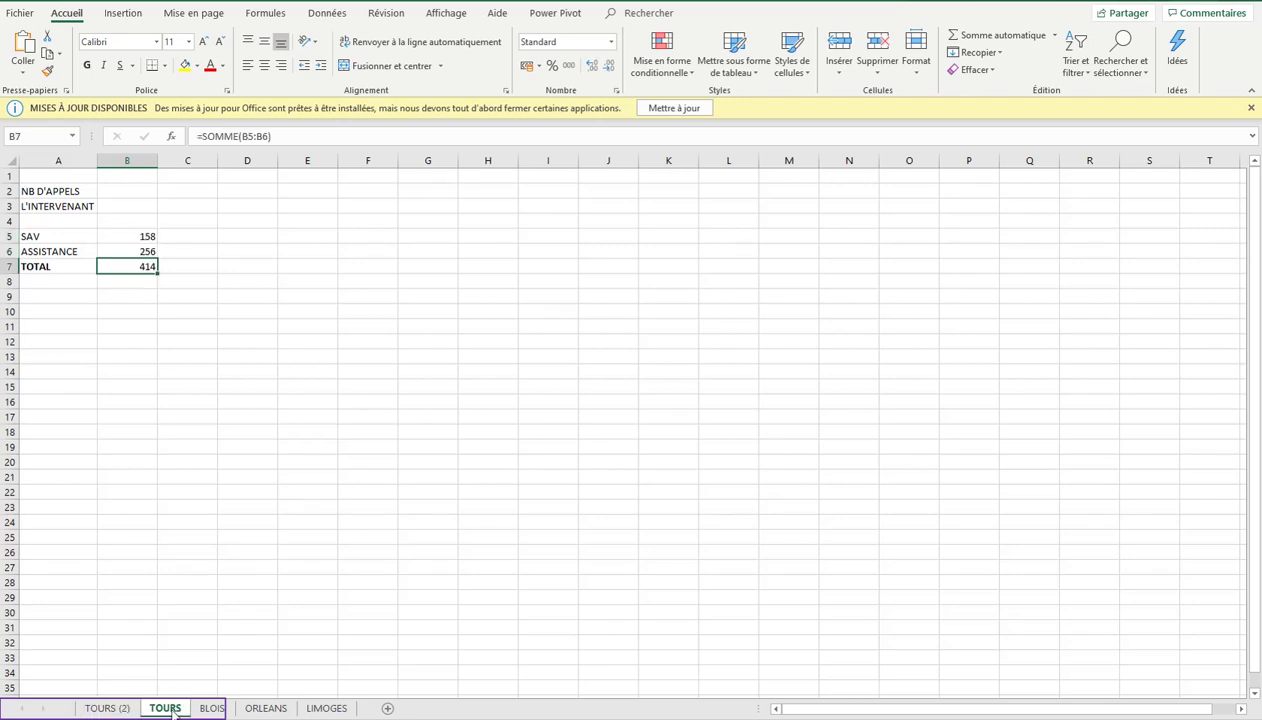